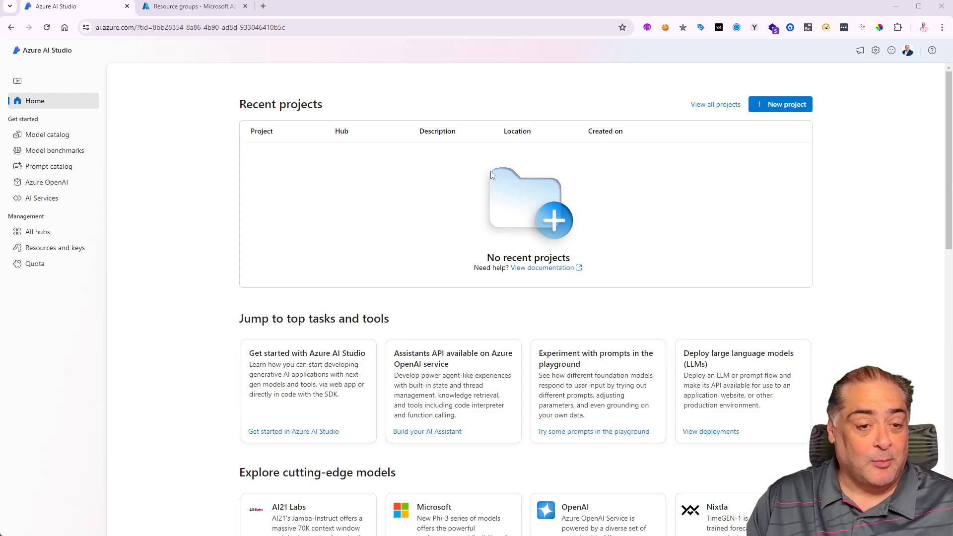
Start a new project named lino-0706 and choose to create a new hub for it
left_click(779, 106)
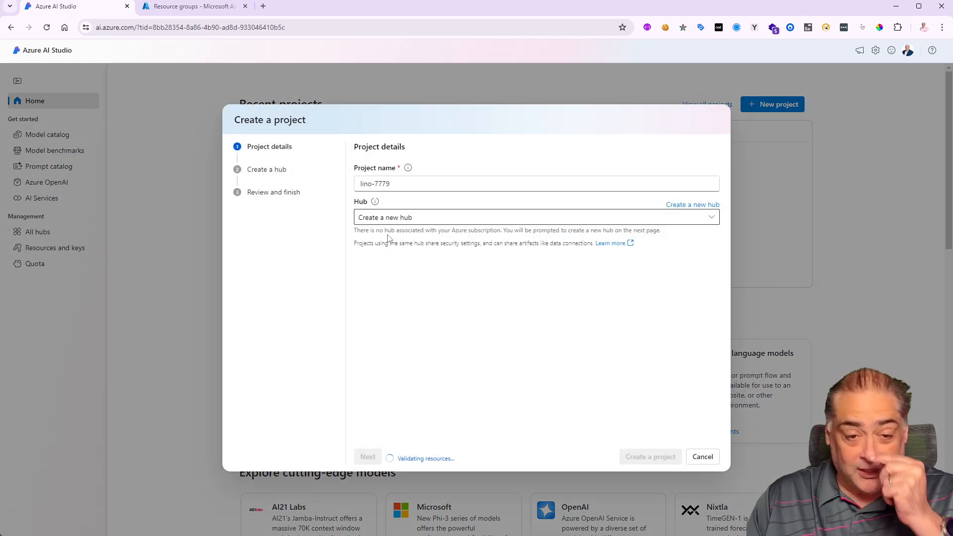
left_click(386, 184)
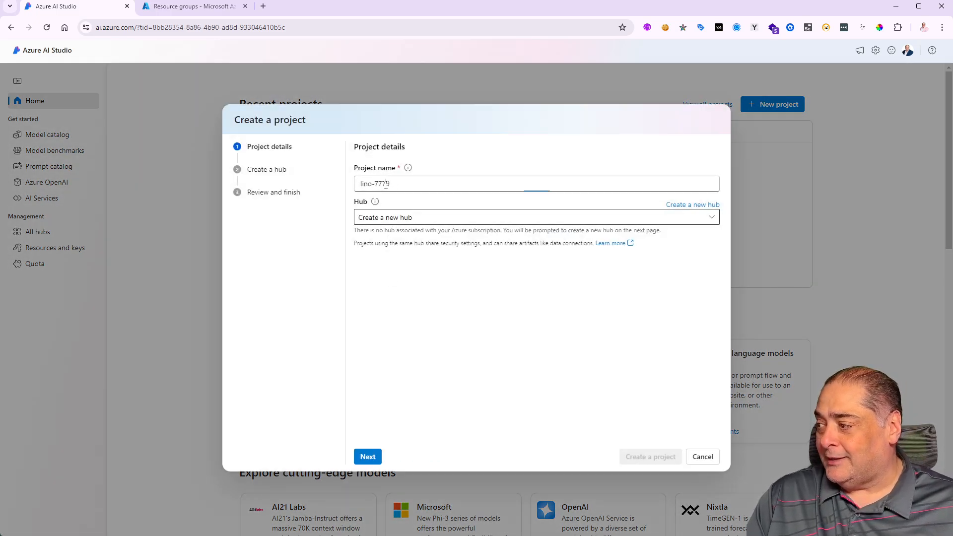
double_click(387, 184)
type("0706")
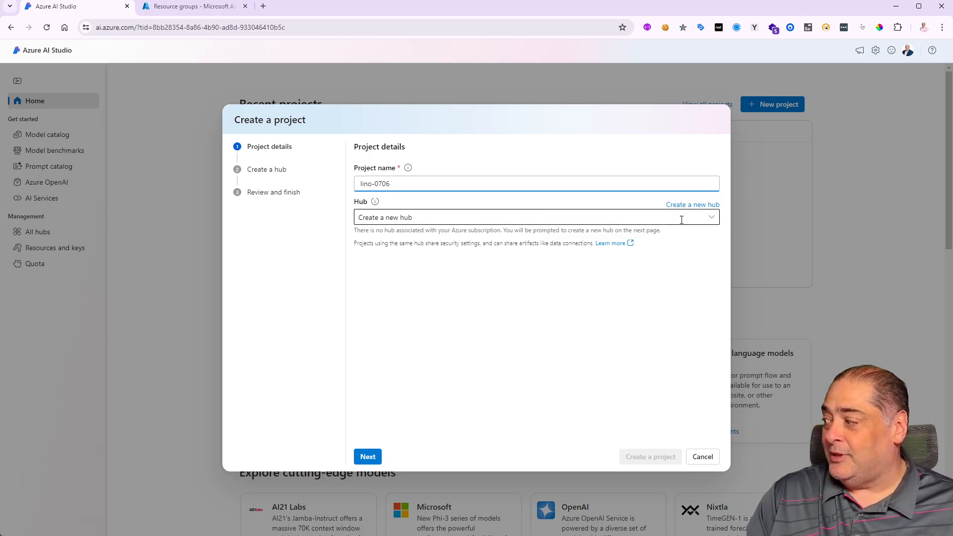
left_click(692, 206)
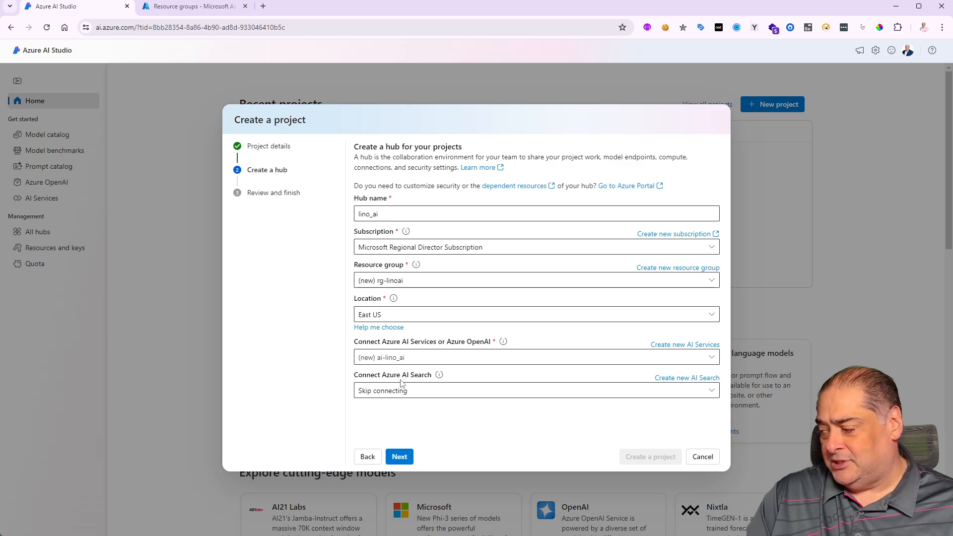
Add a new Azure AI Search resource named lino-ai-search to the hub and create the project
left_click(685, 380)
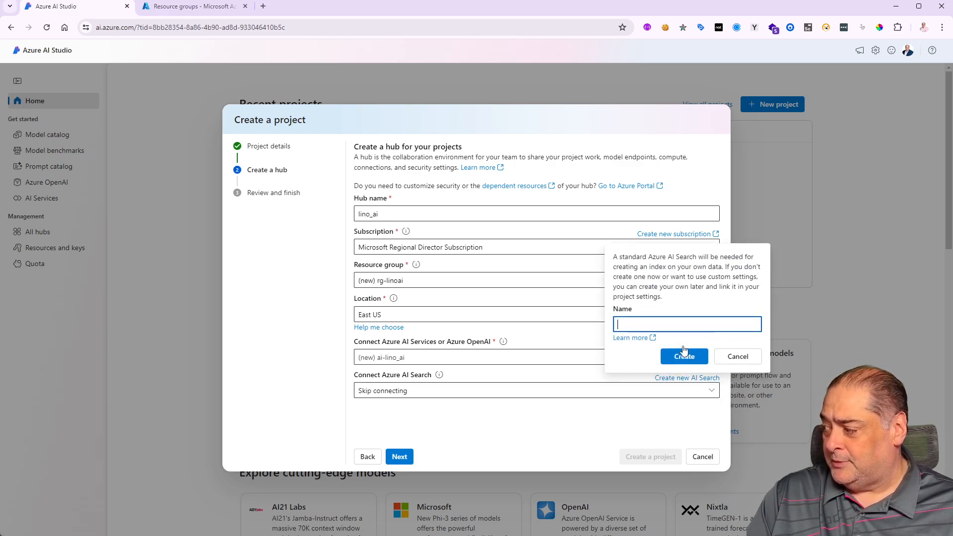
type("lino")
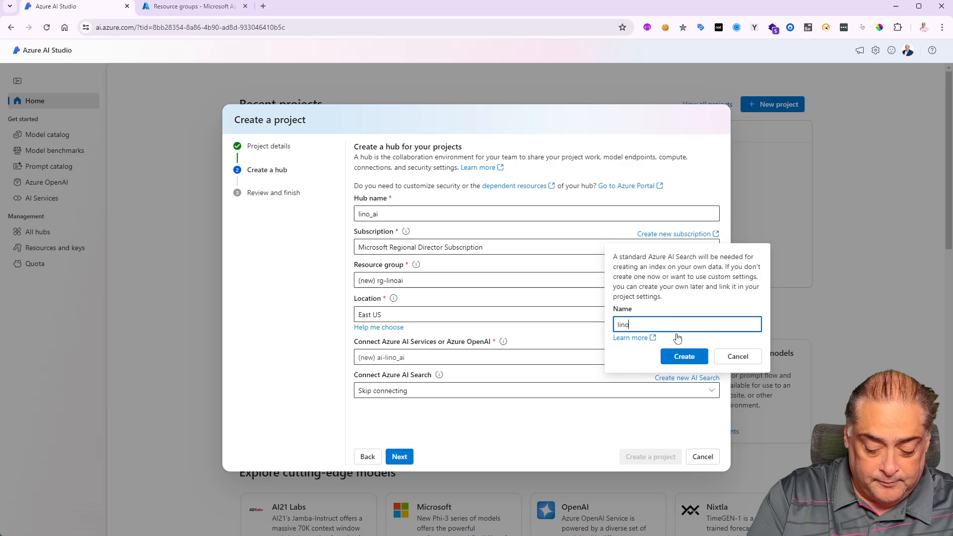
type("-ai-searcg")
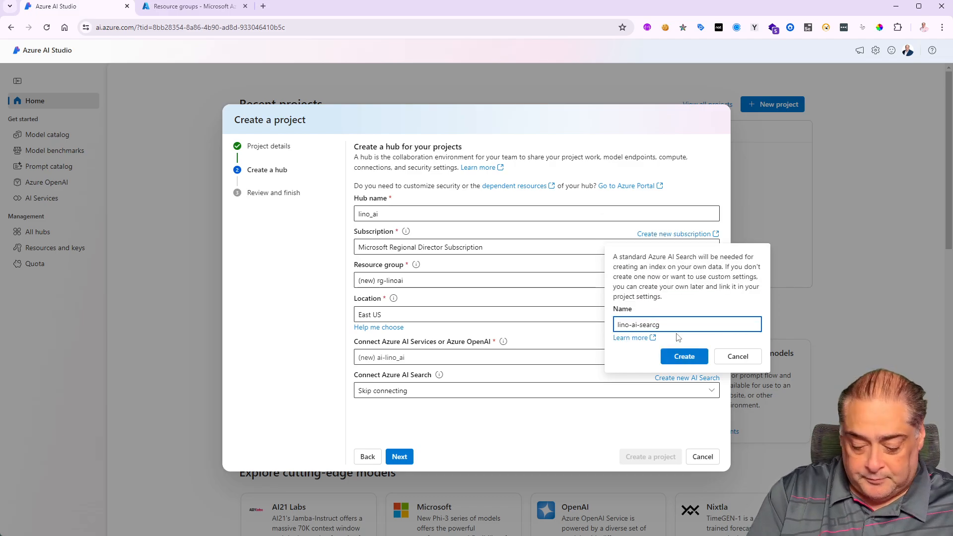
key("BackSpace")
type("\\h")
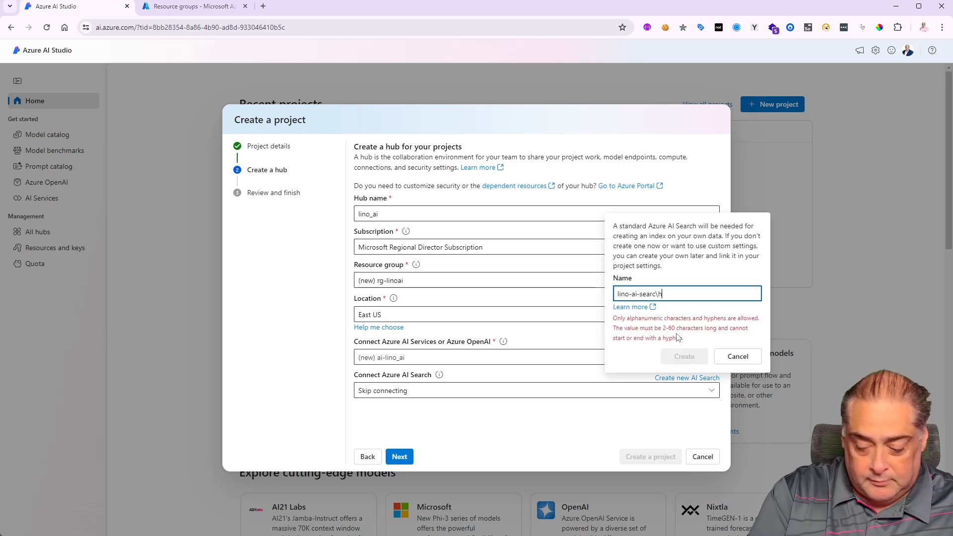
key("BackSpace")
key("BackSpace")
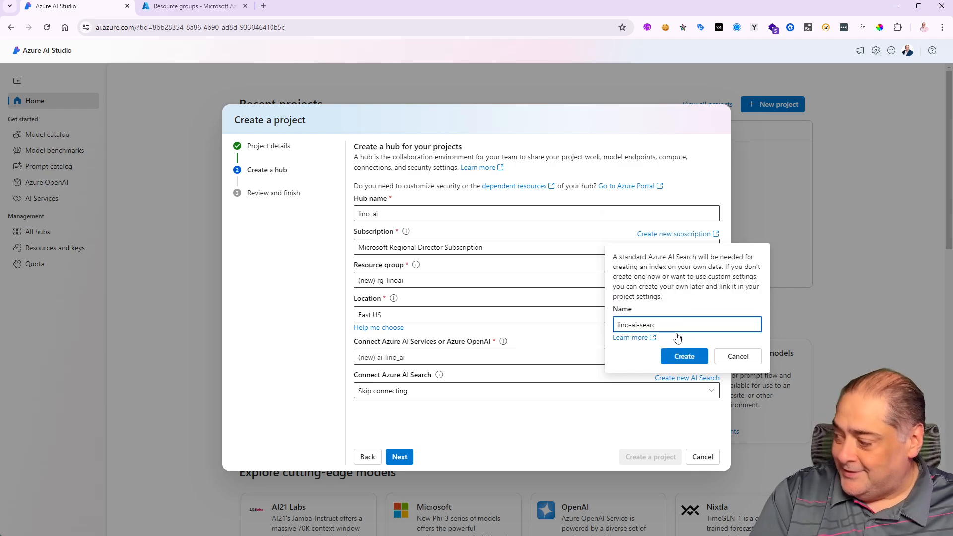
type("h")
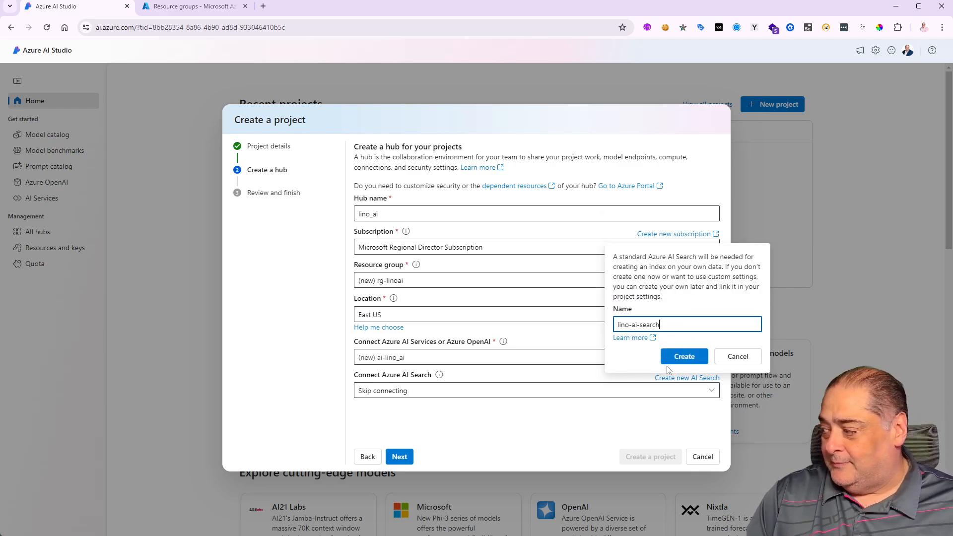
left_click(683, 358)
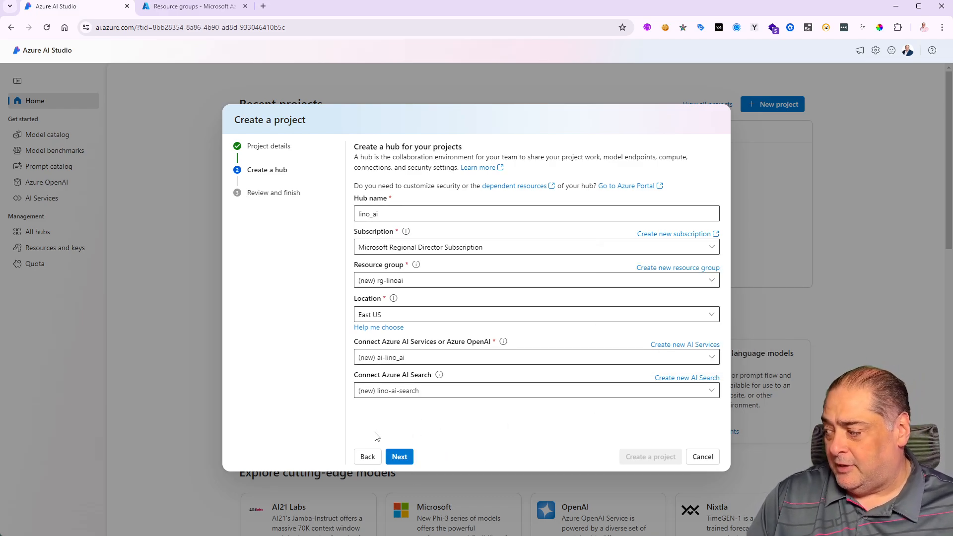
left_click(403, 457)
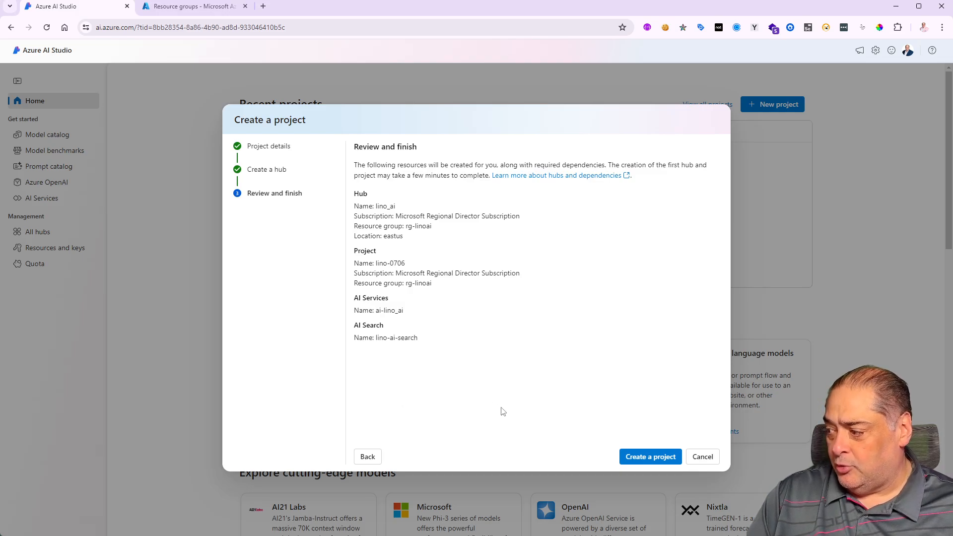
left_click(640, 457)
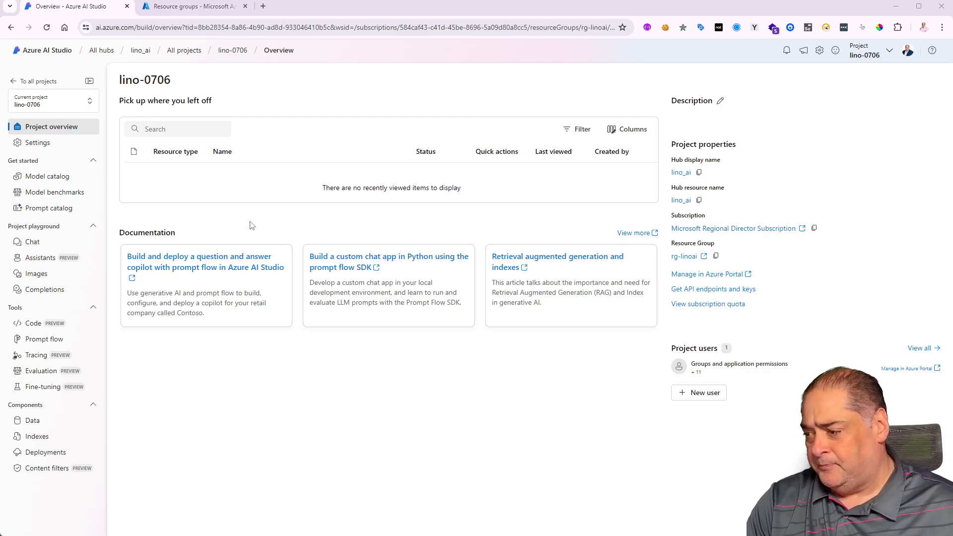
Clone the Multi-Round Q&A on Your Data chat flow from the prompt flow gallery
left_click(48, 342)
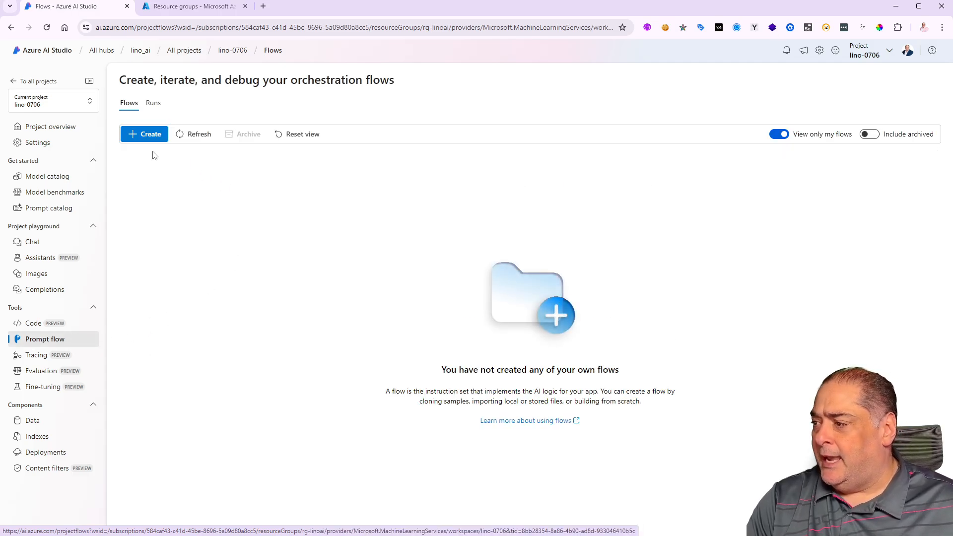
left_click(148, 134)
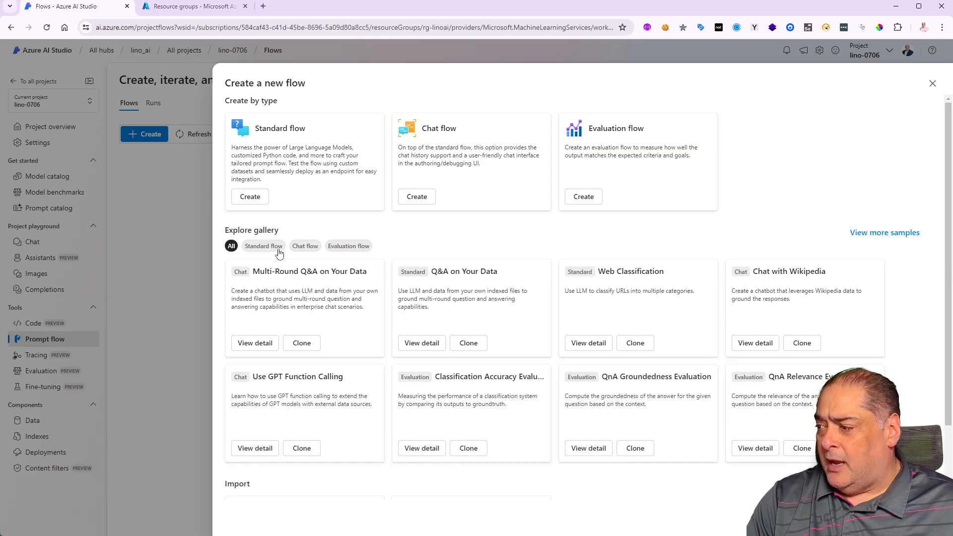
left_click(304, 246)
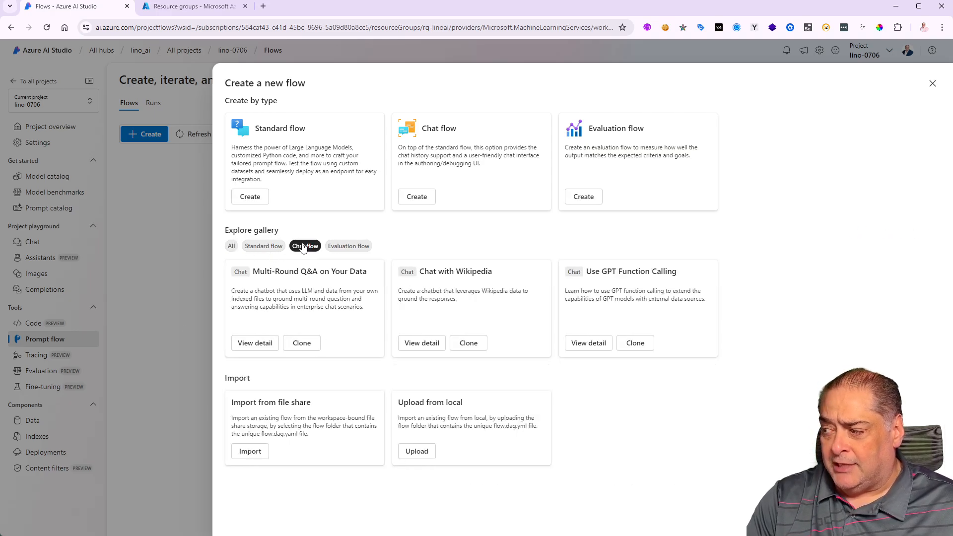
left_click(302, 345)
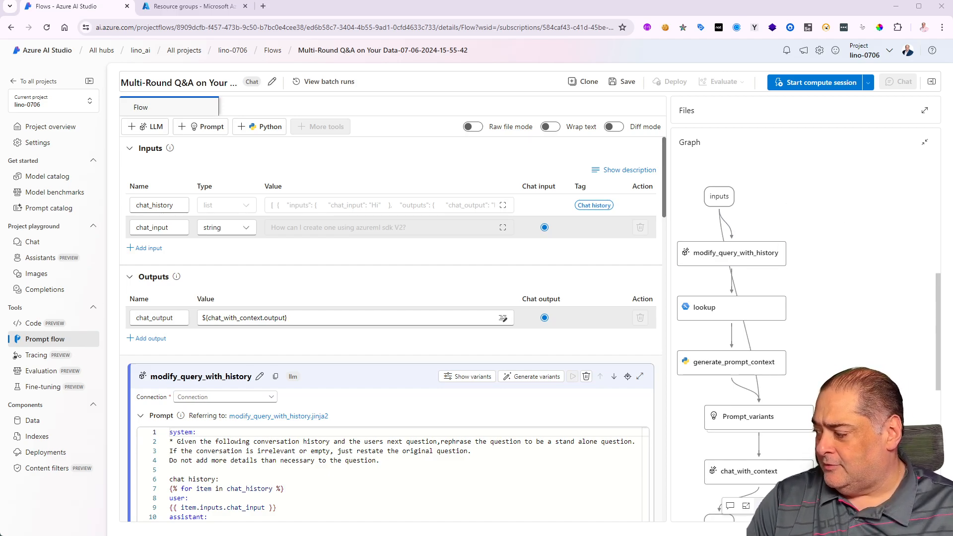
Look through the flow graph and show the modify_query_with_history node's prompt and inputs
left_click_drag(790, 519, 762, 519)
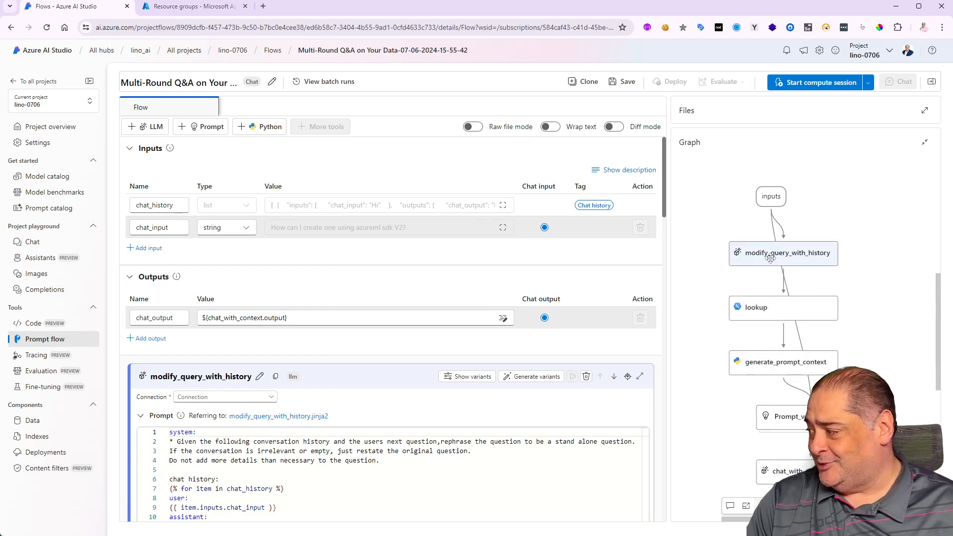
scroll(773, 444, "down", 3)
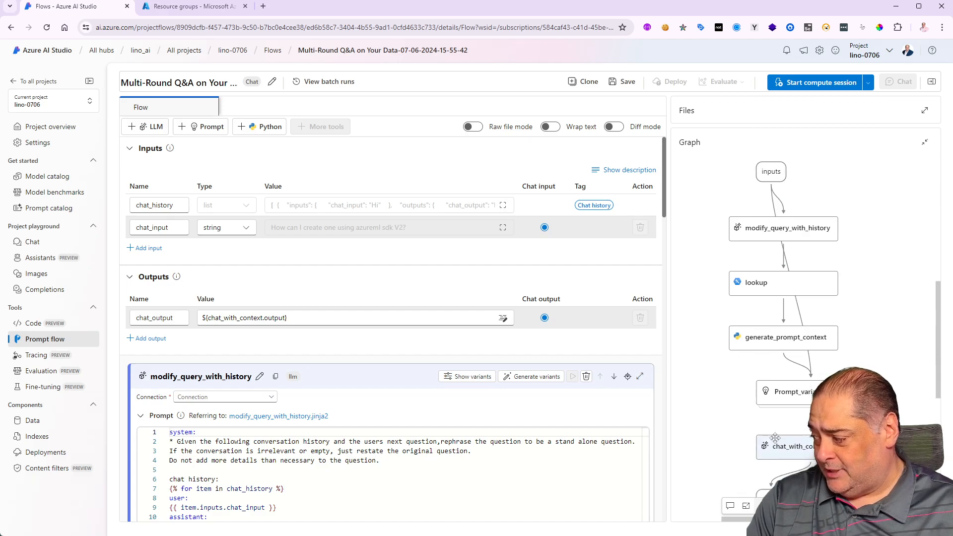
scroll(770, 449, "up", 3)
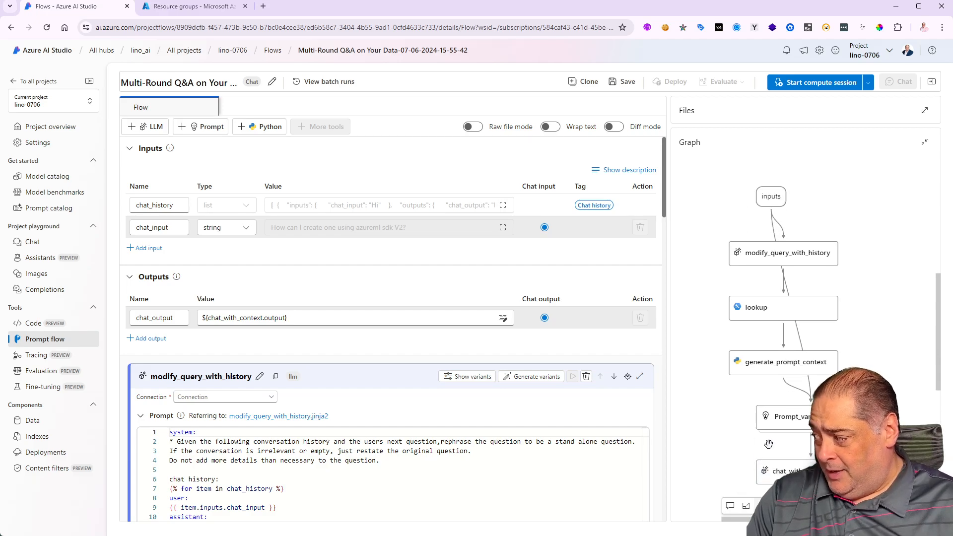
left_click(765, 256)
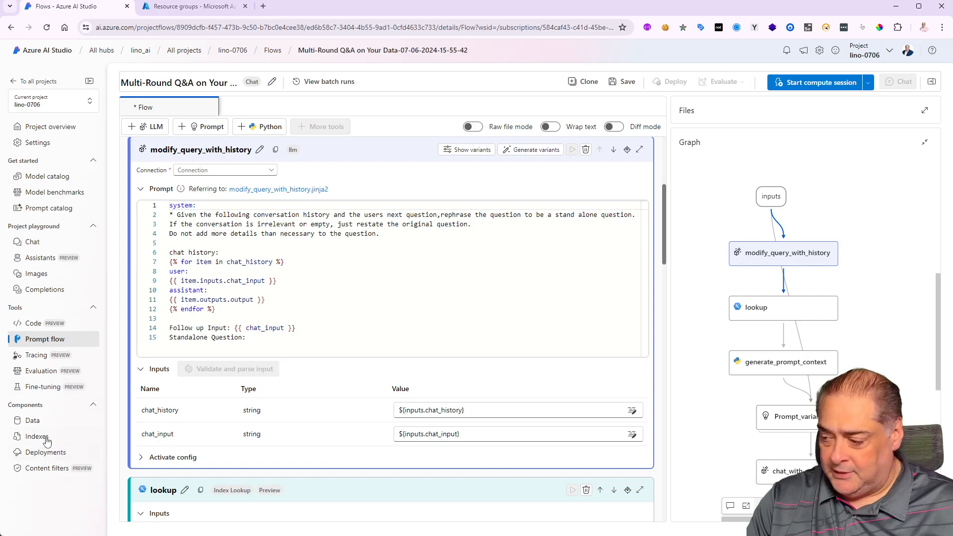
Save the cloned flow and go to the project's model deployments
left_click(46, 452)
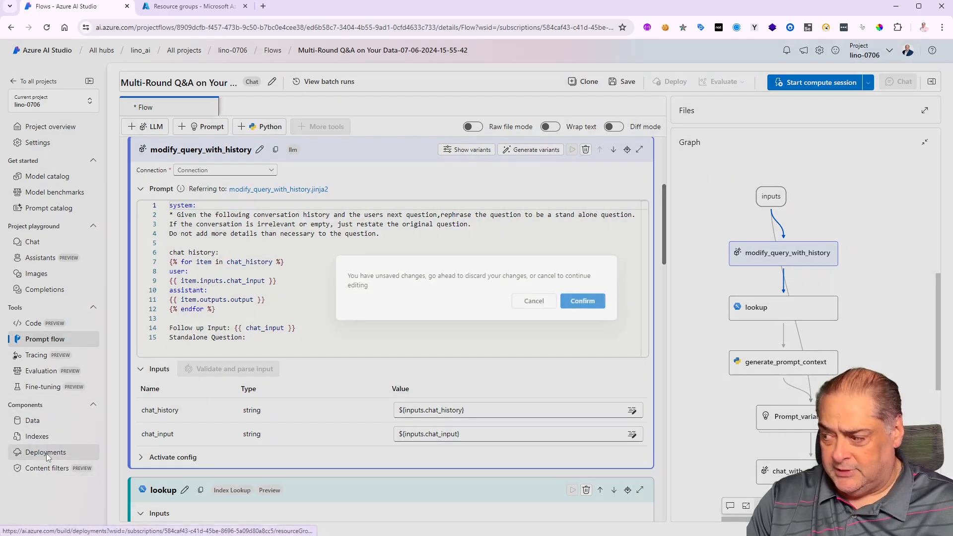
left_click(537, 303)
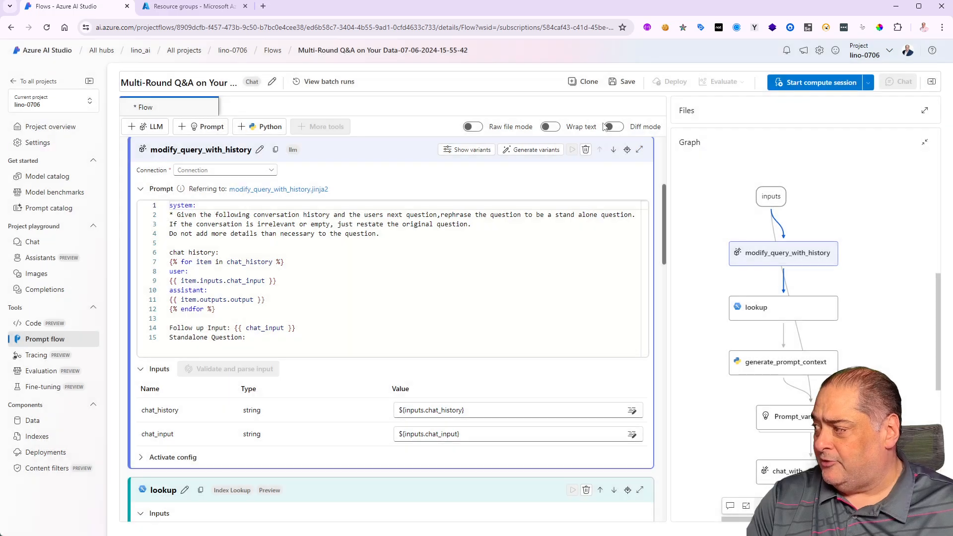
left_click(627, 83)
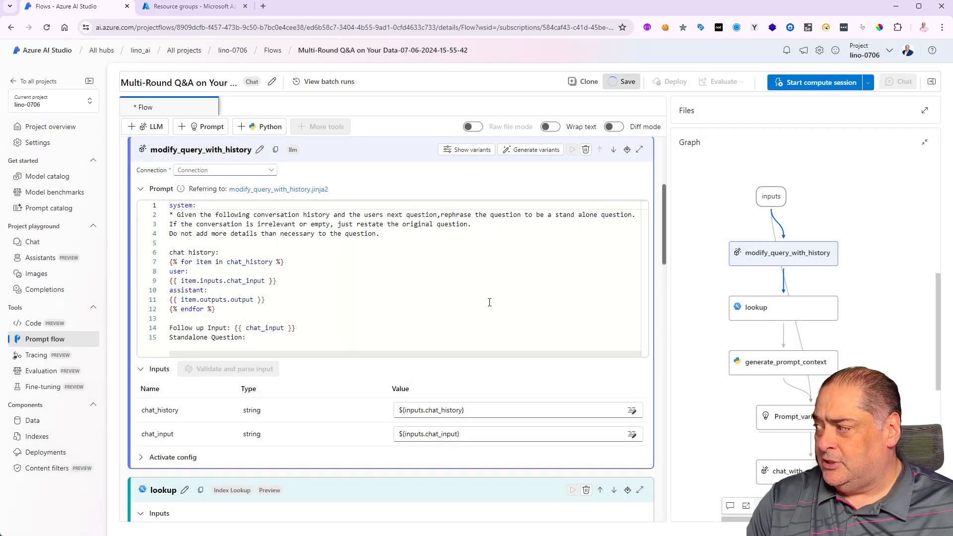
left_click(48, 452)
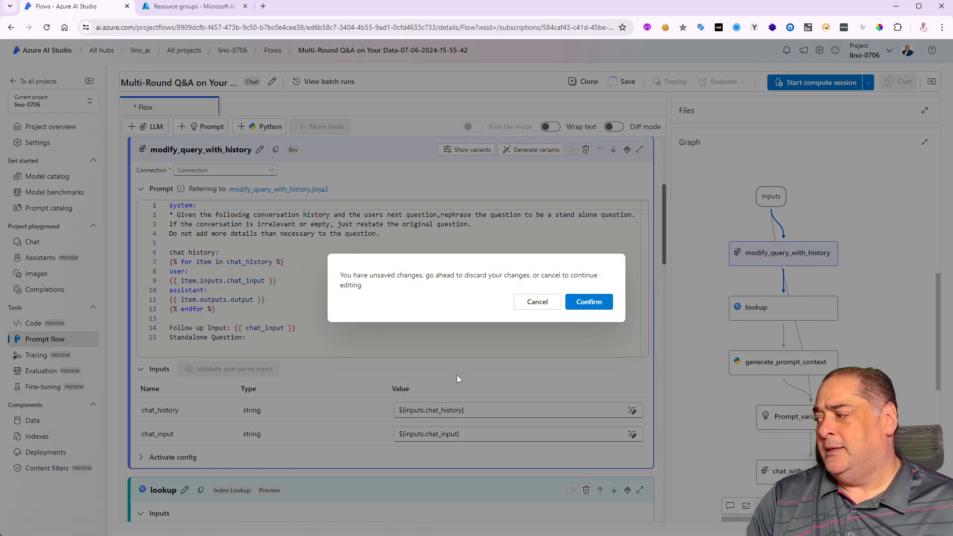
left_click(537, 302)
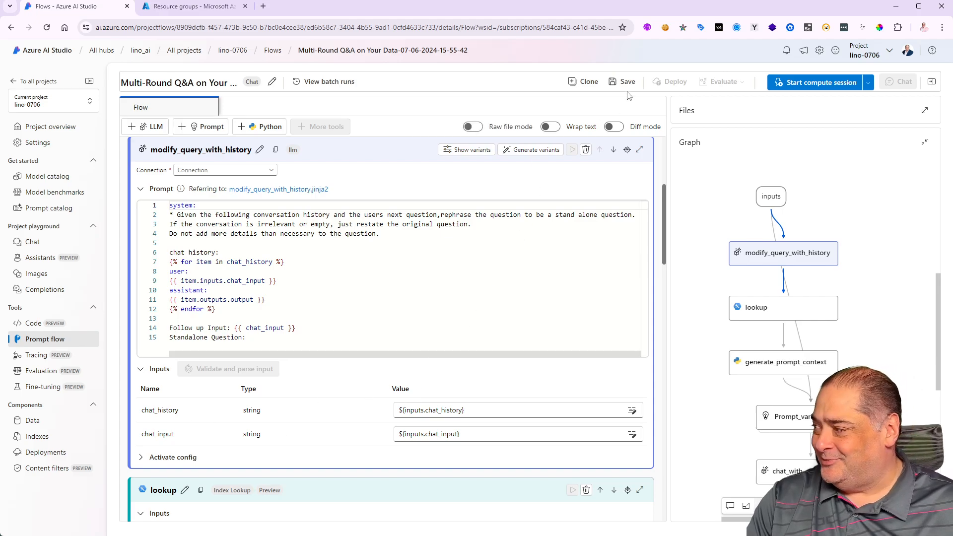
left_click(44, 454)
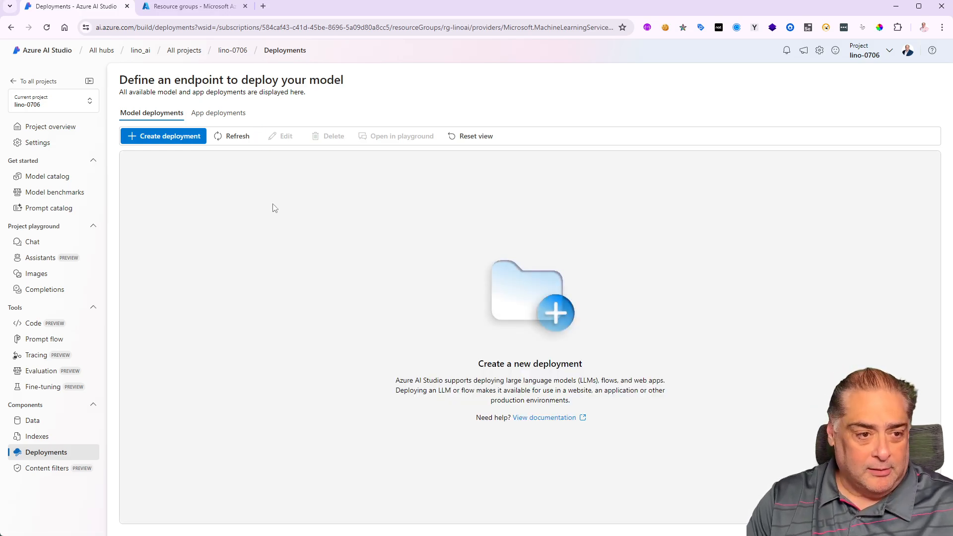
Start a new model deployment using the gpt-4 chat completion model
left_click(164, 137)
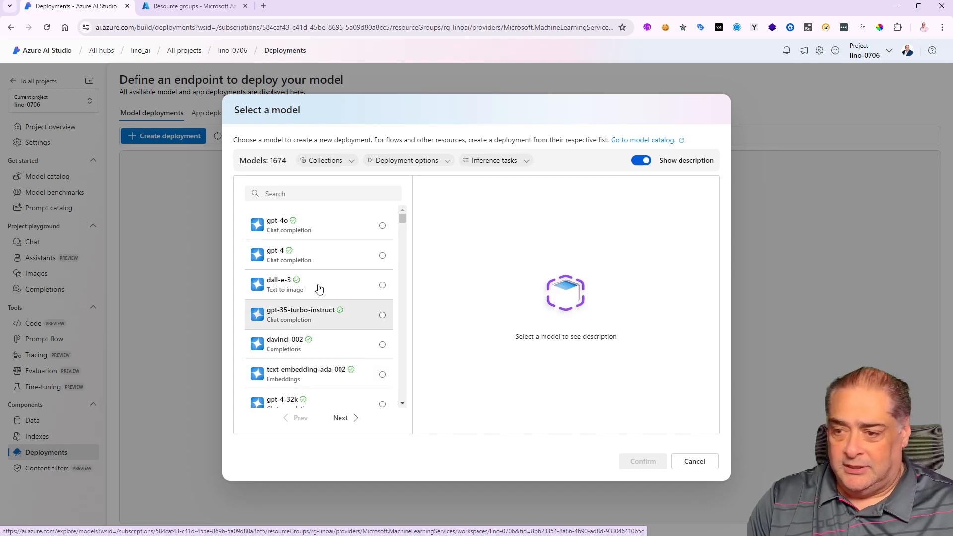
left_click(288, 254)
left_click(640, 459)
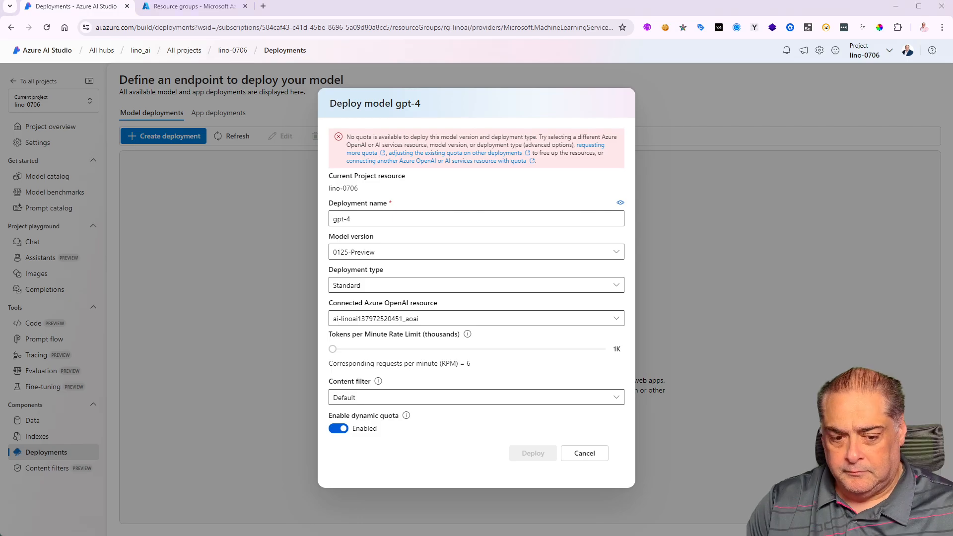
Switch to the Azure portal, view the resources in rg-linoai, and show the deleted resources for Azure OpenAI
left_click(195, 7)
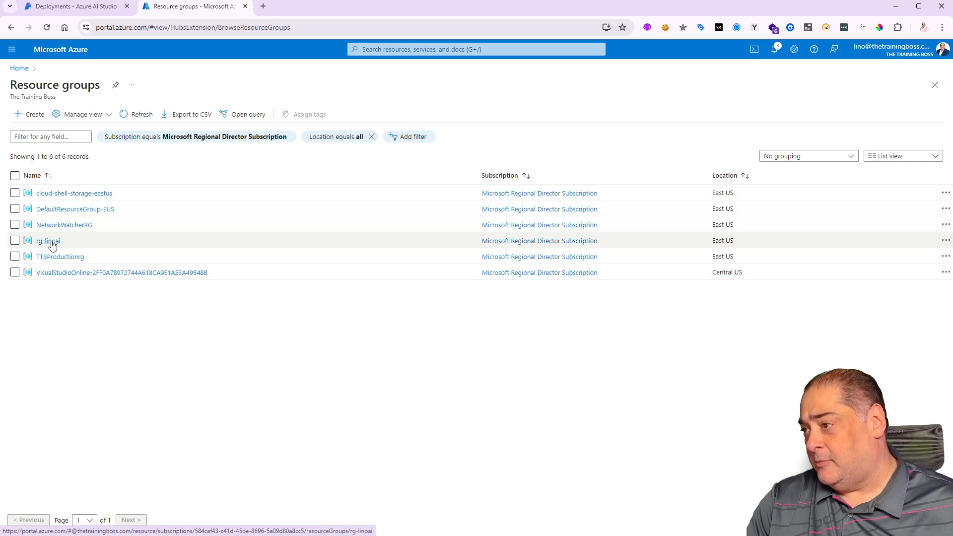
left_click(53, 244)
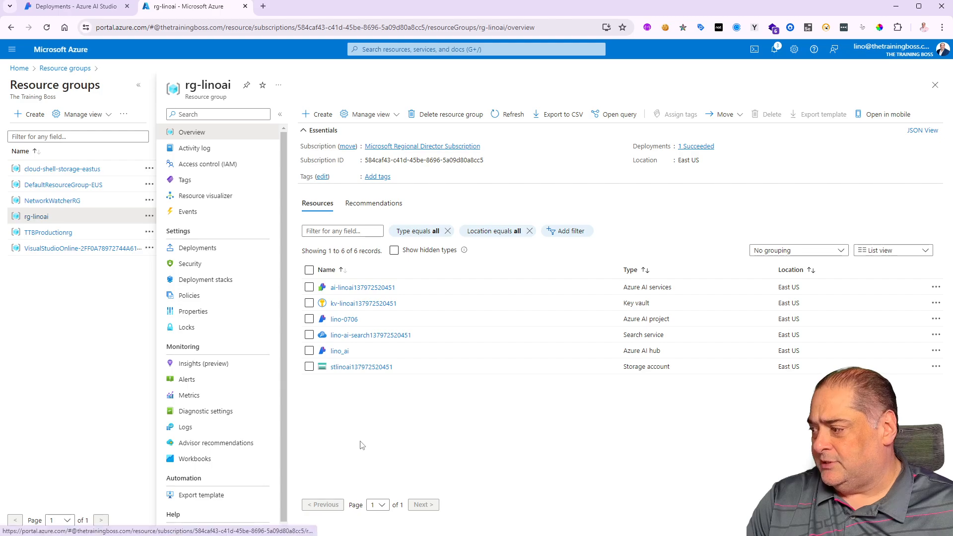
left_click(403, 49)
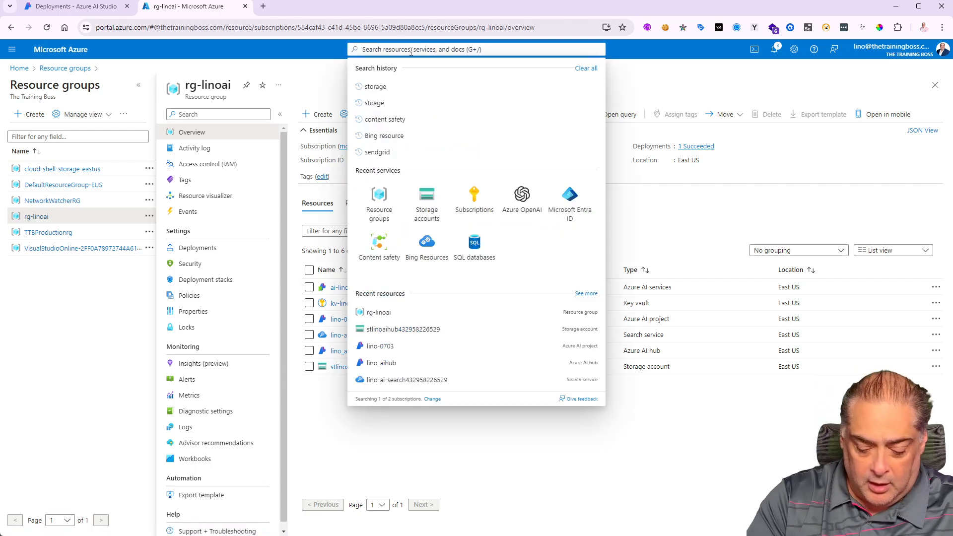
type("cpenai")
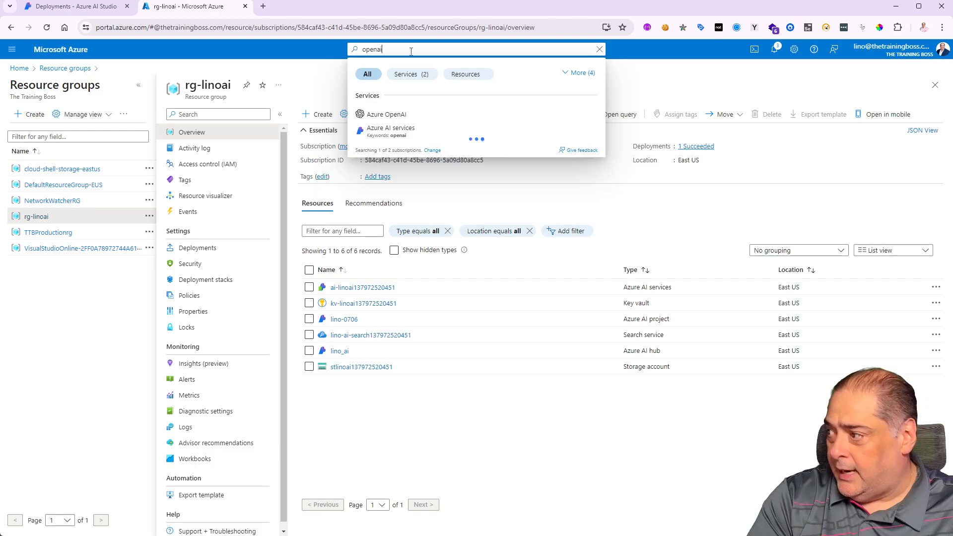
left_click(383, 115)
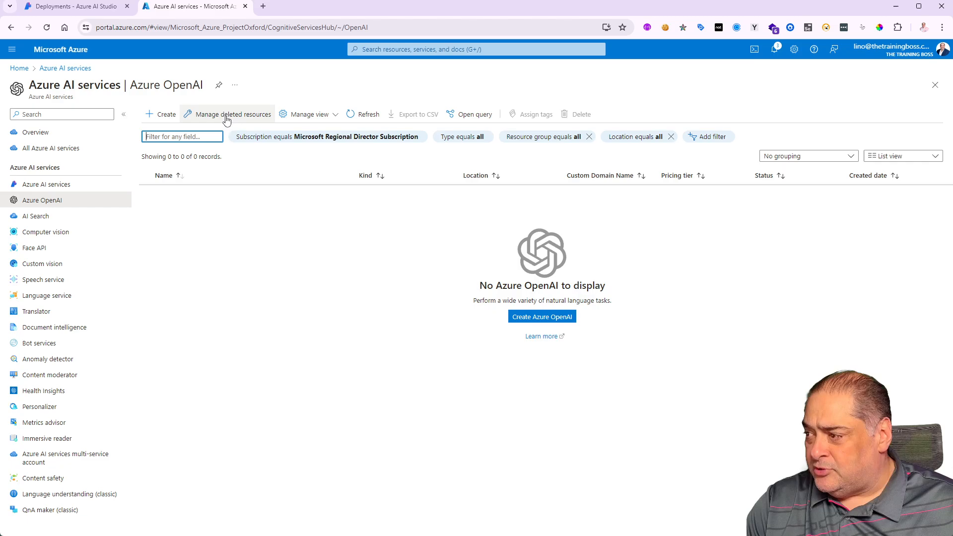
left_click(222, 116)
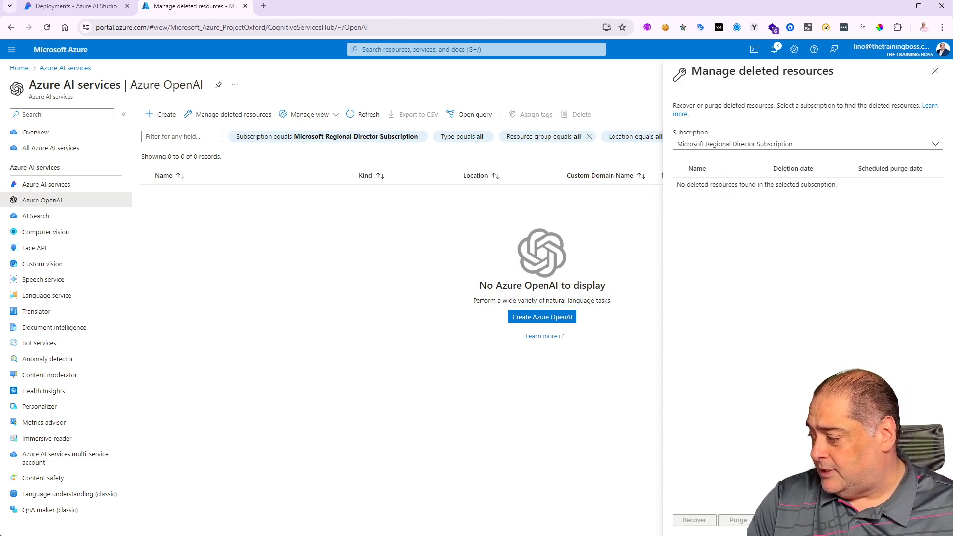
Close the deleted resources pane, return to Azure AI Studio and cancel the gpt-4 deployment
left_click(780, 520)
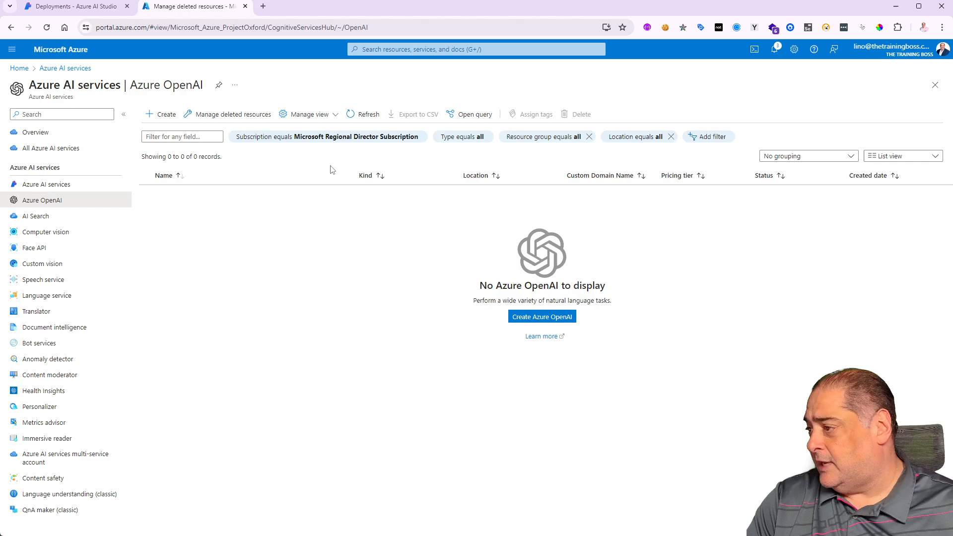
left_click(83, 8)
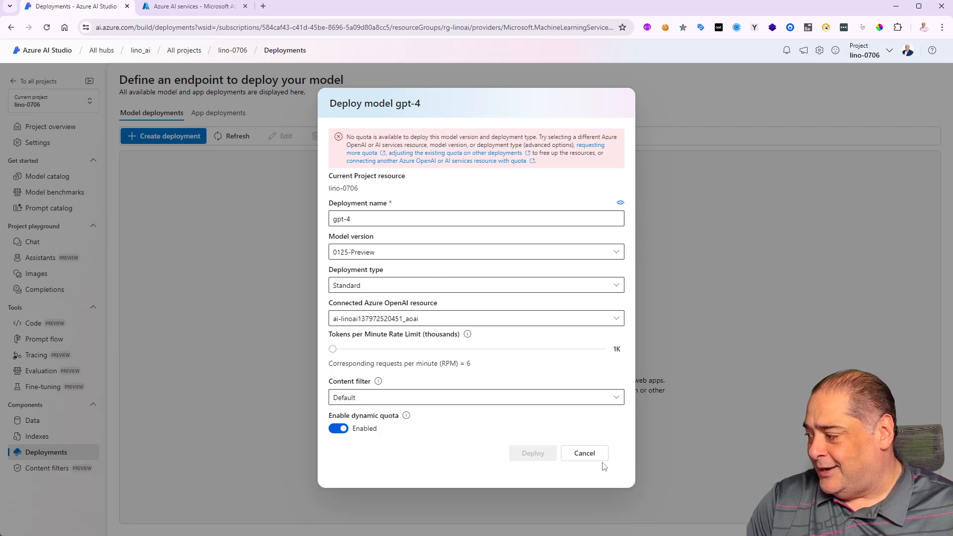
left_click(585, 456)
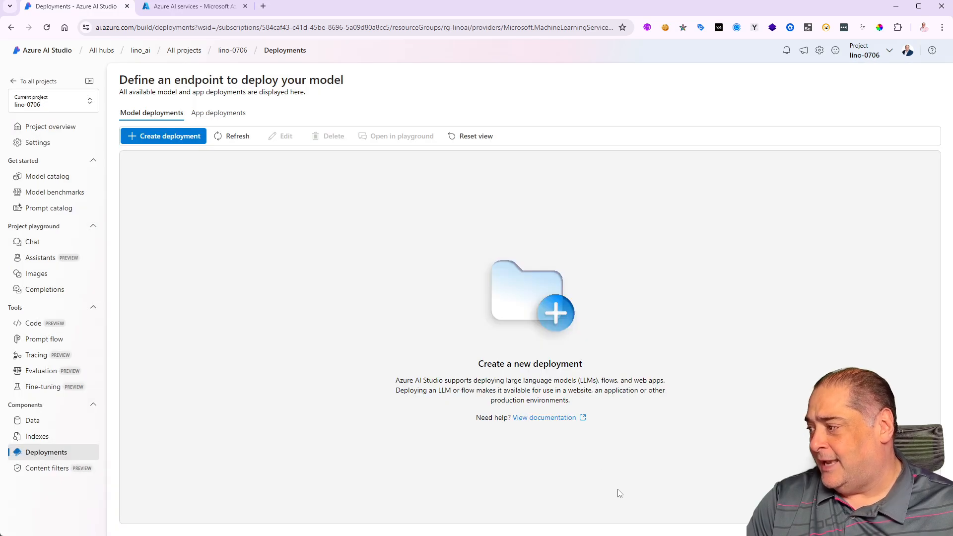
left_click(173, 139)
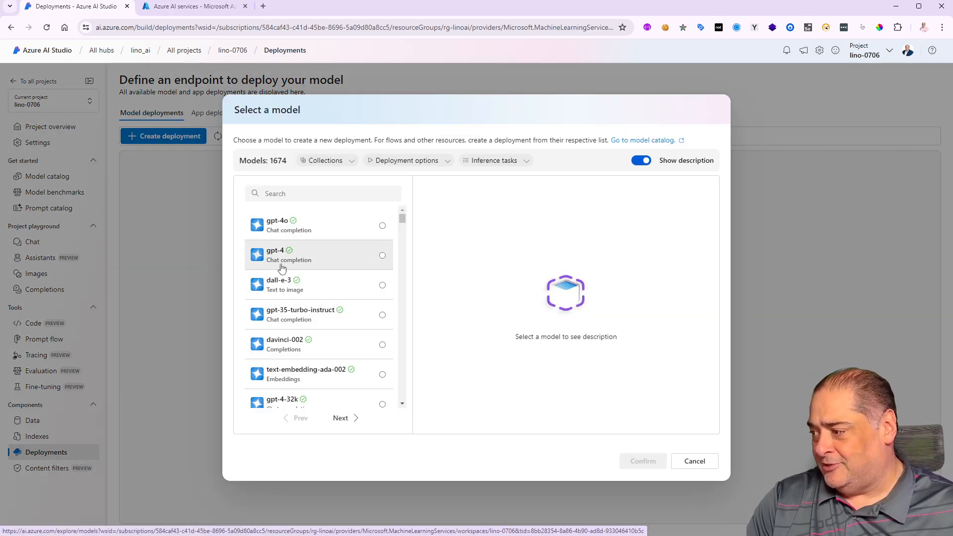
left_click(296, 258)
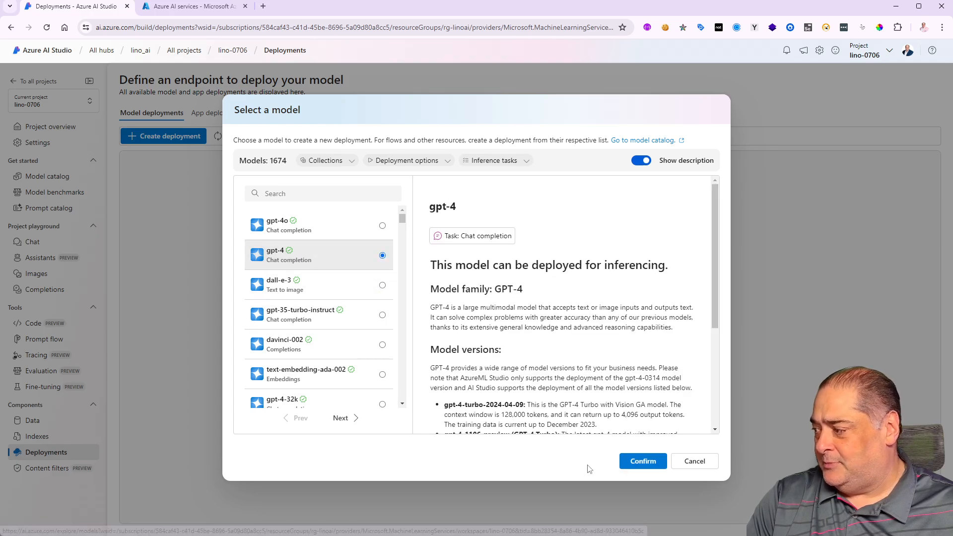
left_click(644, 461)
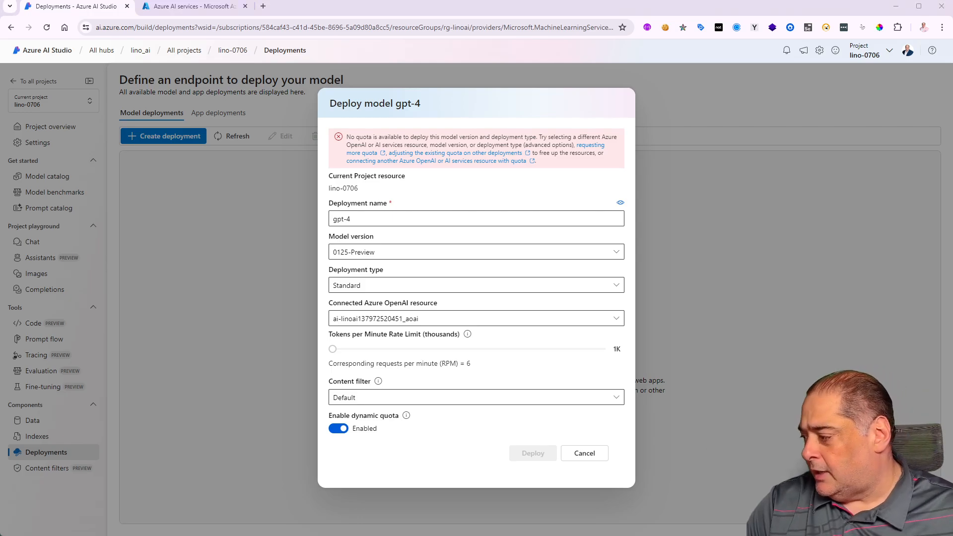
left_click(592, 454)
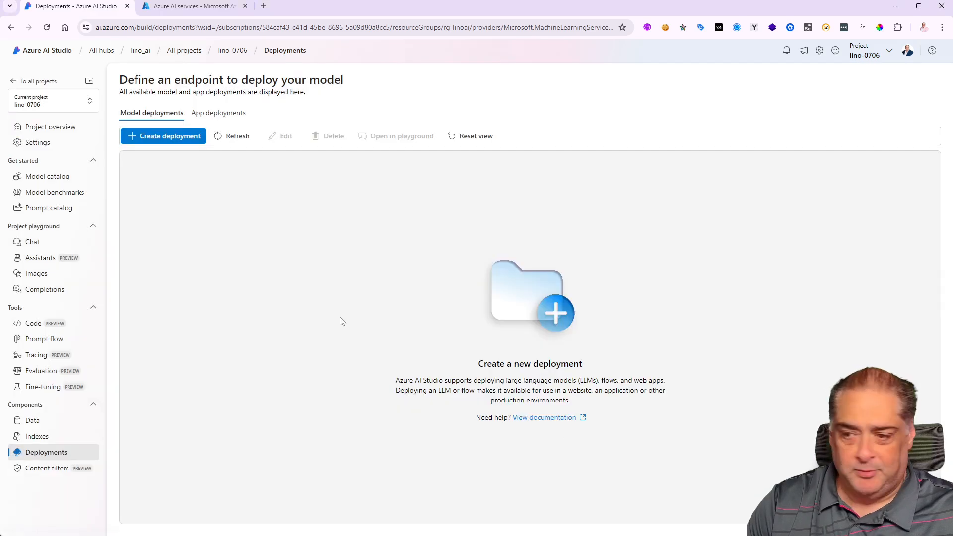
Start a new deployment of the gpt-4o chat completion model and check its available model versions, keeping 2024-05-13
left_click(180, 140)
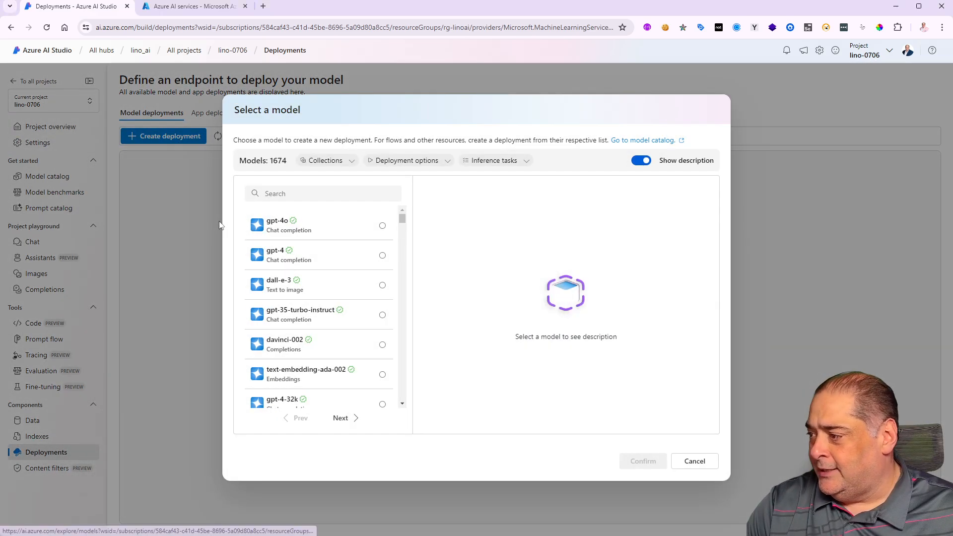
left_click(255, 224)
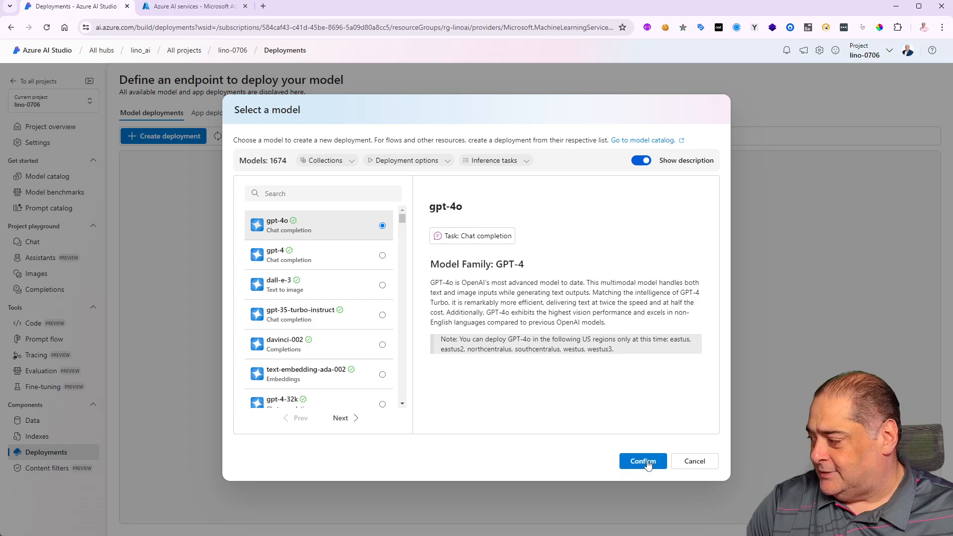
left_click(643, 461)
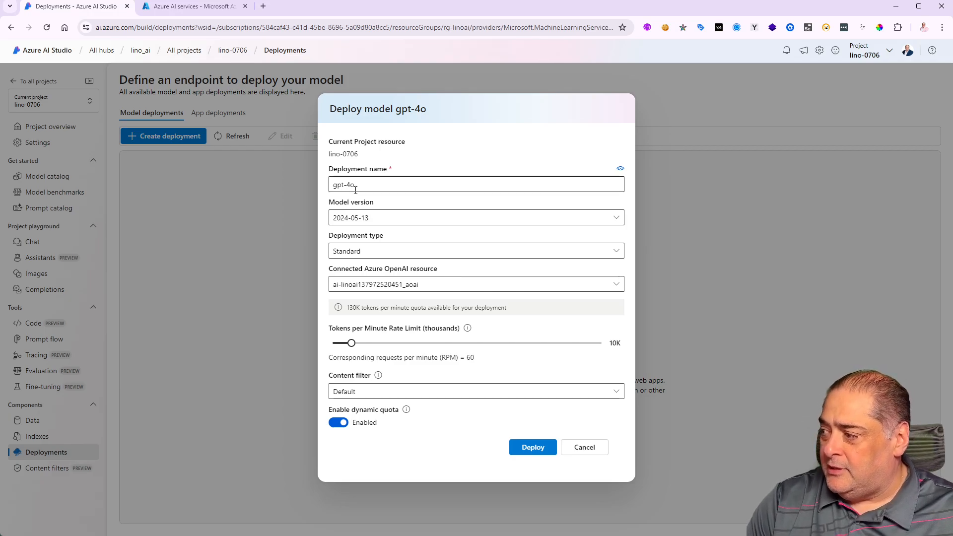
left_click(464, 218)
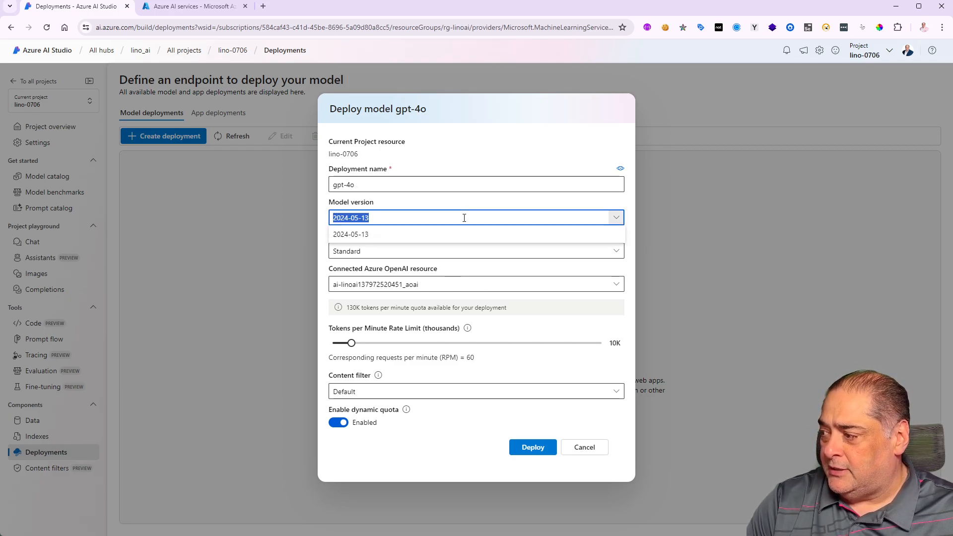
left_click(614, 216)
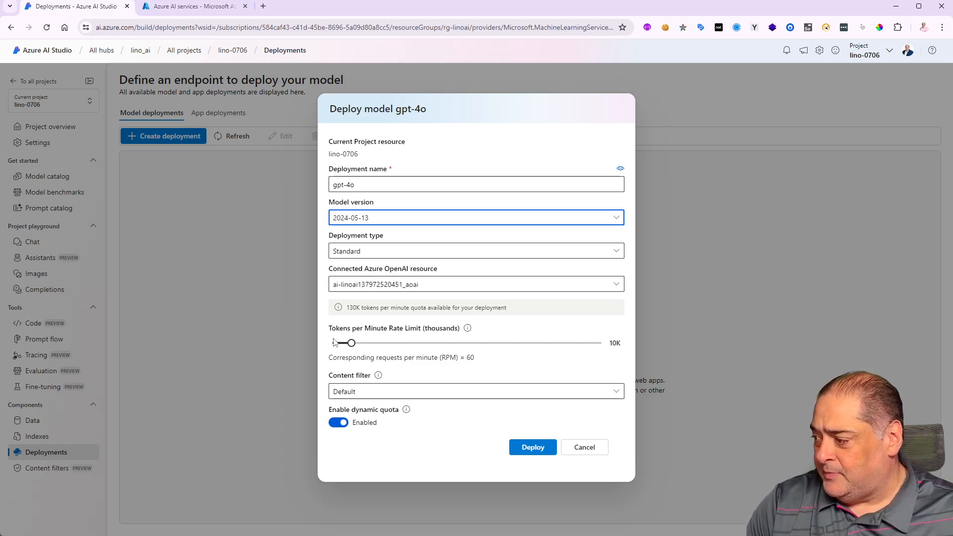
Set the tokens per minute rate limit to 40K, deploy the gpt-4o model and return to the list of deployments
left_click_drag(351, 343, 416, 351)
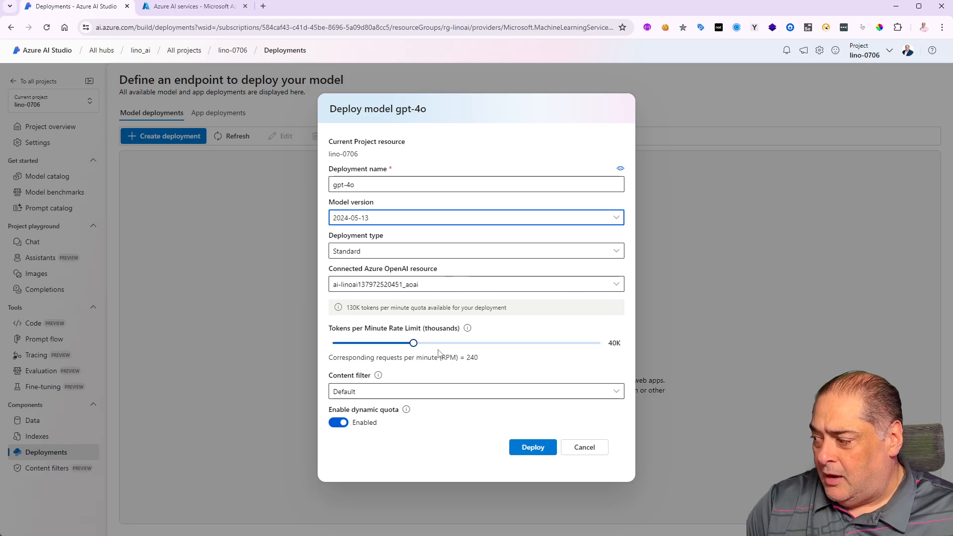
left_click(539, 451)
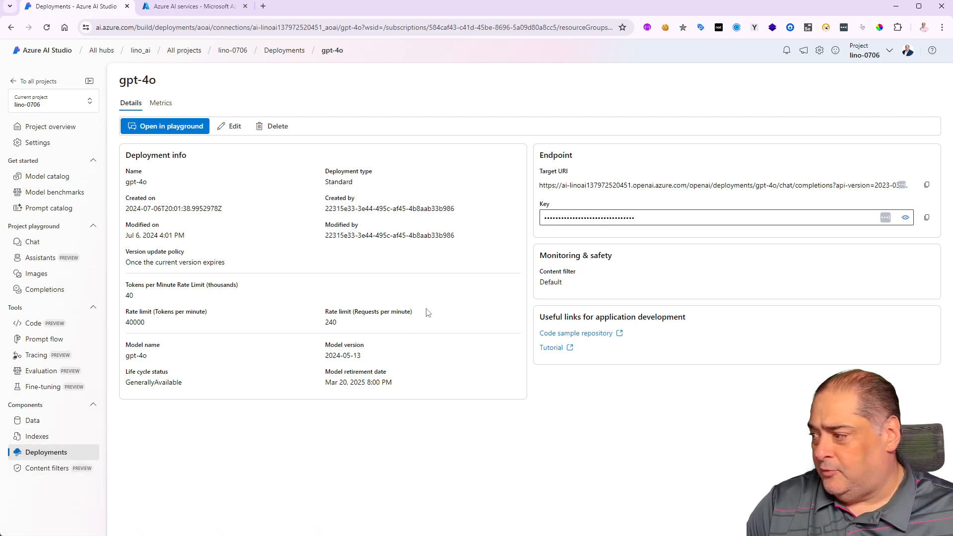
left_click(40, 451)
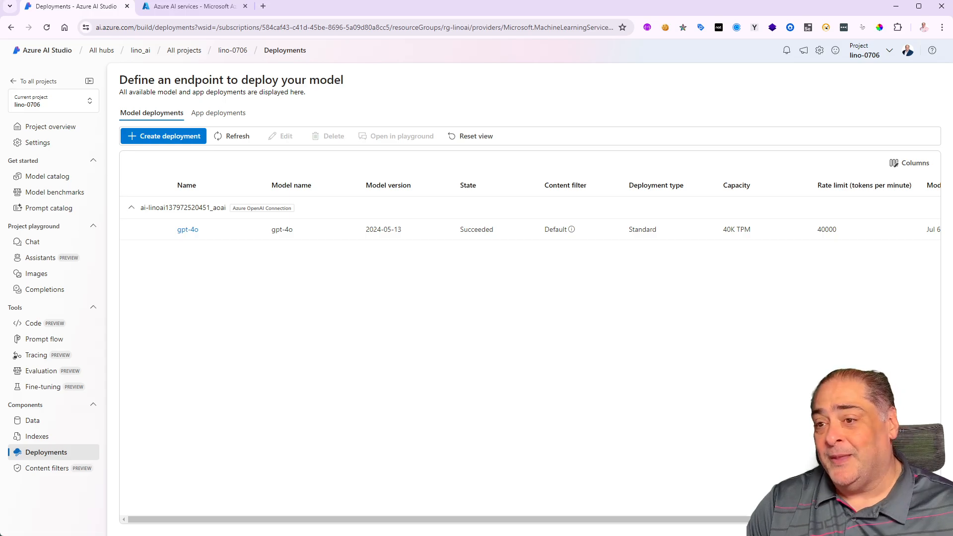
Switch to Adobe Acrobat, look through the Surface Pro 4 user guide's contents and pages, and return to Azure AI Studio
left_click_drag(1, 203, 323, 51)
double_click(323, 52)
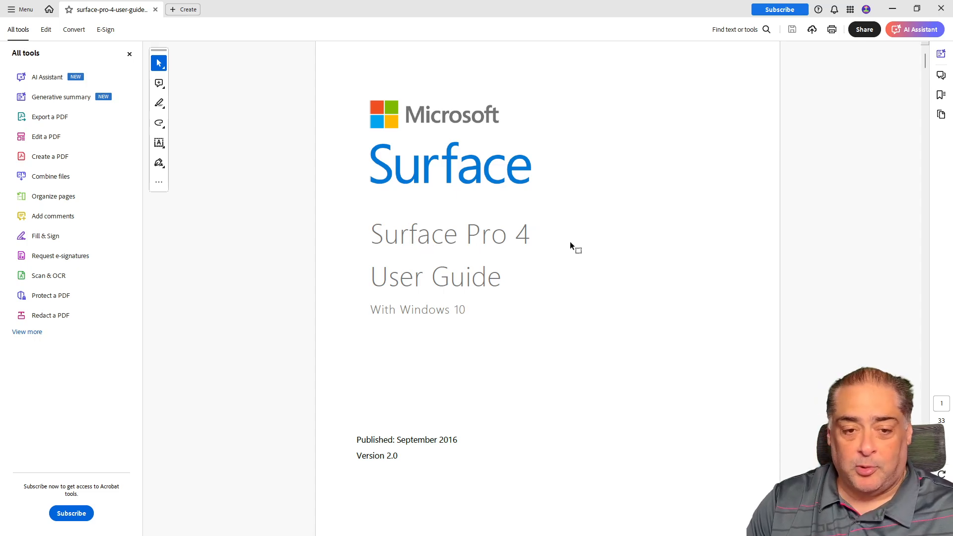
scroll(564, 283, "down", 3)
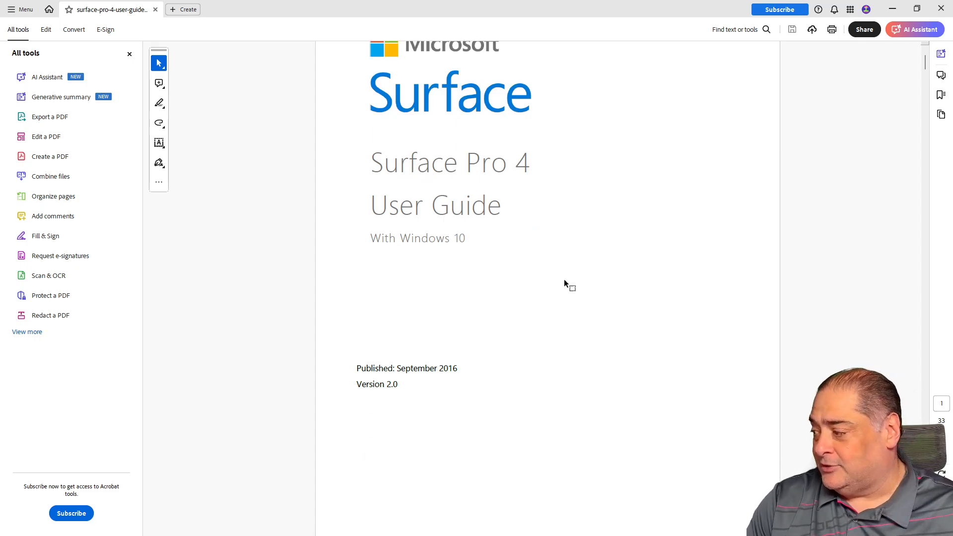
scroll(564, 283, "down", 20)
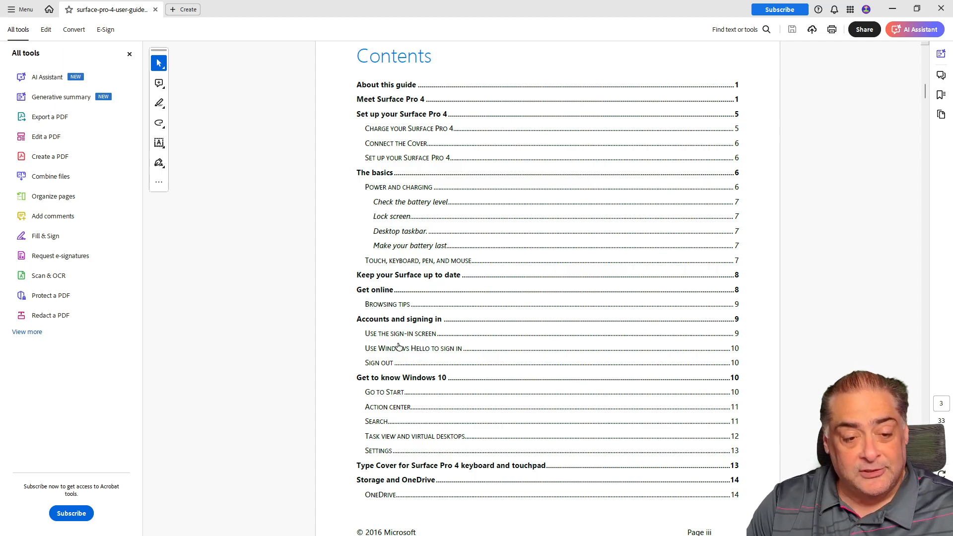
scroll(497, 348, "down", 10)
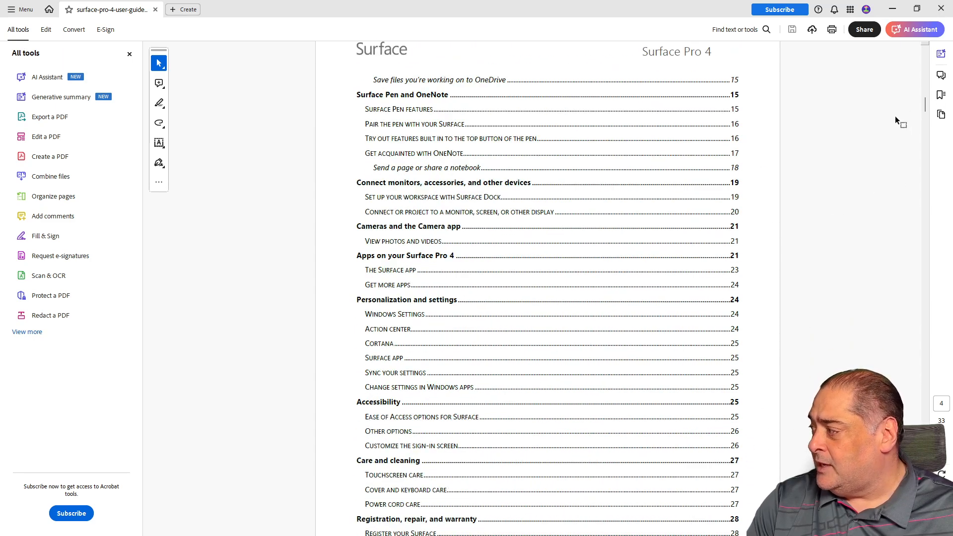
left_click_drag(925, 104, 915, 271)
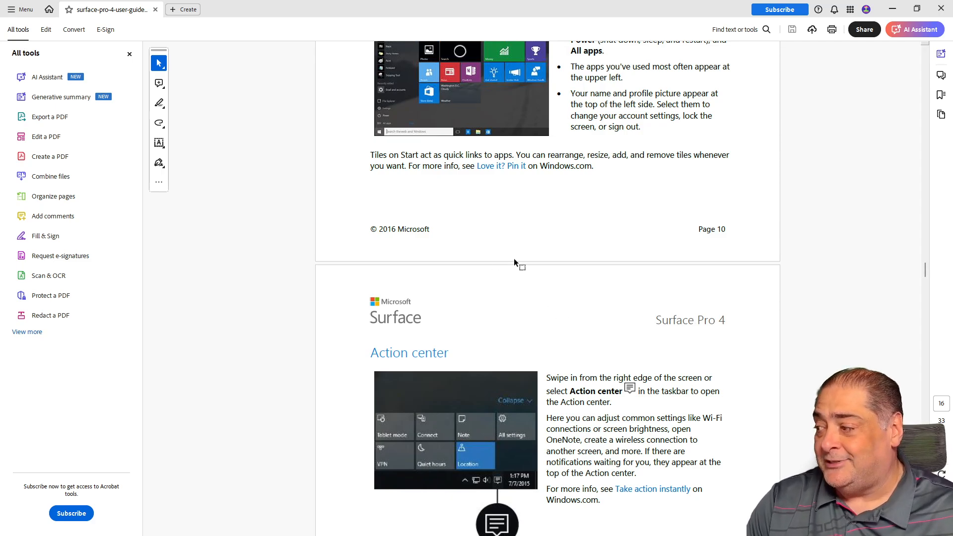
left_click(894, 9)
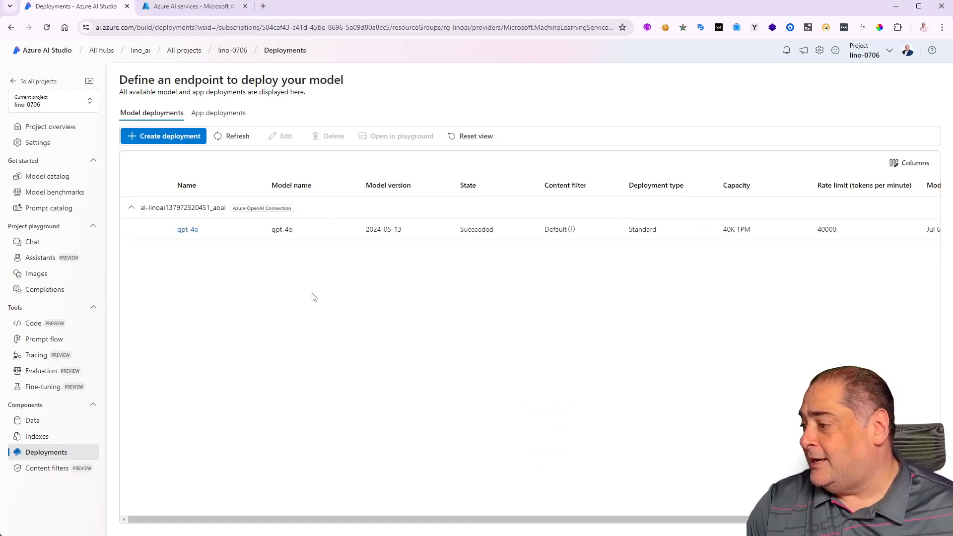
Start creating a new index in the project with Upload files as its data source
left_click(28, 440)
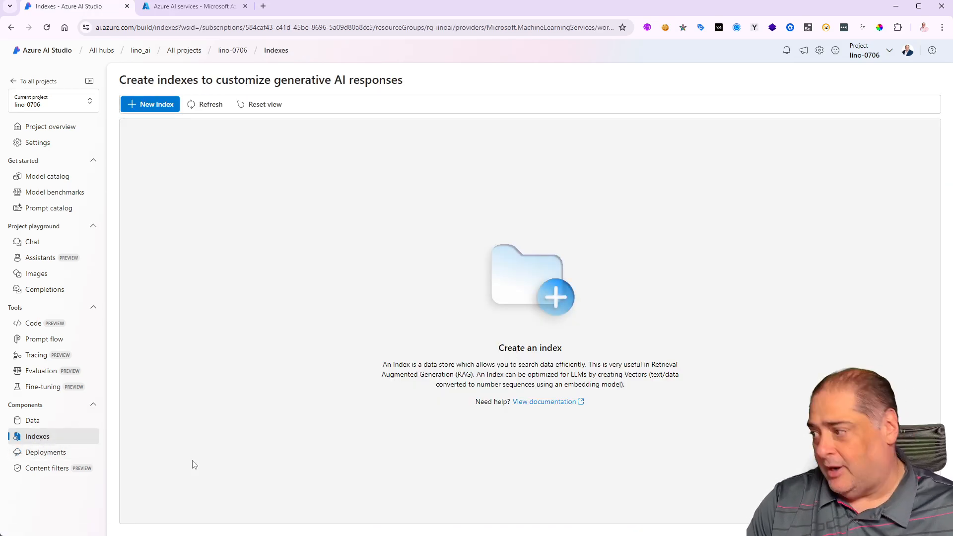
left_click(159, 112)
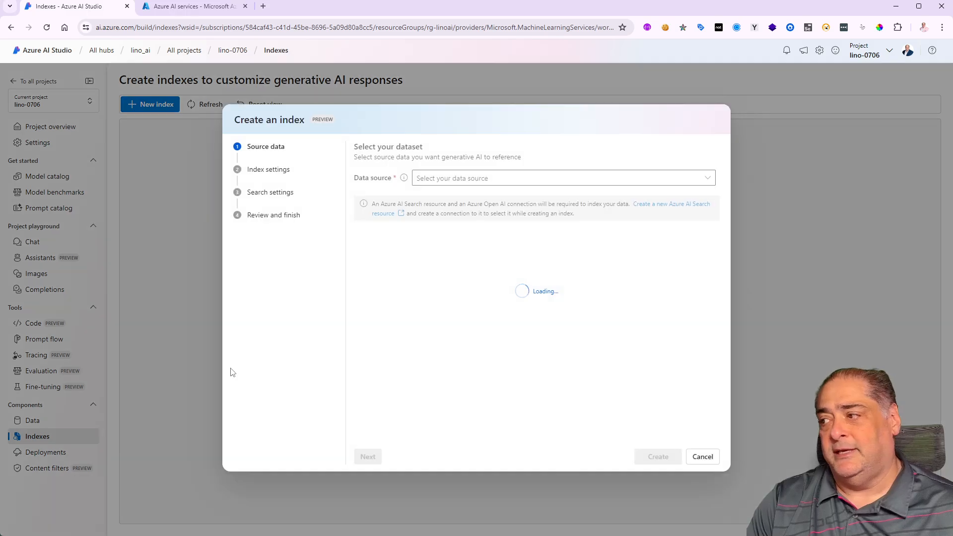
left_click(467, 181)
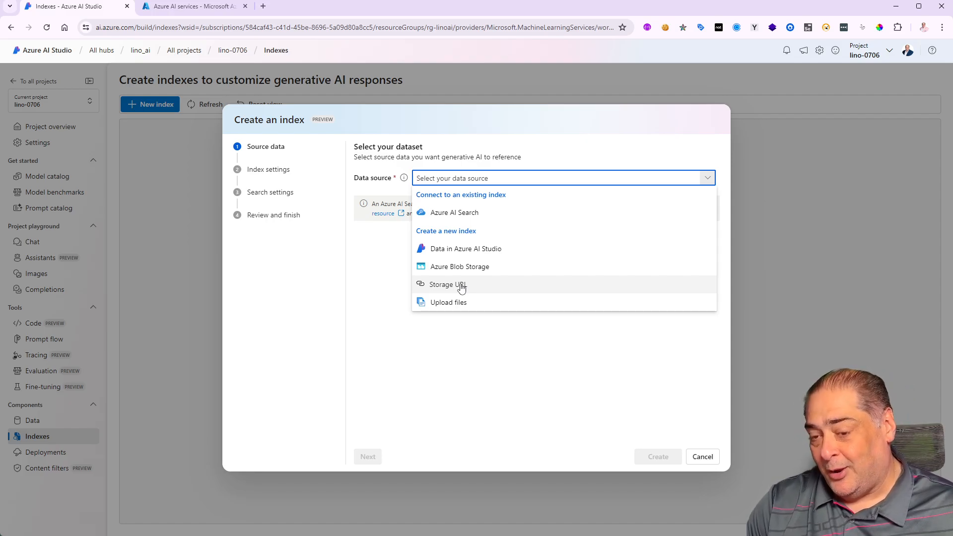
left_click(449, 304)
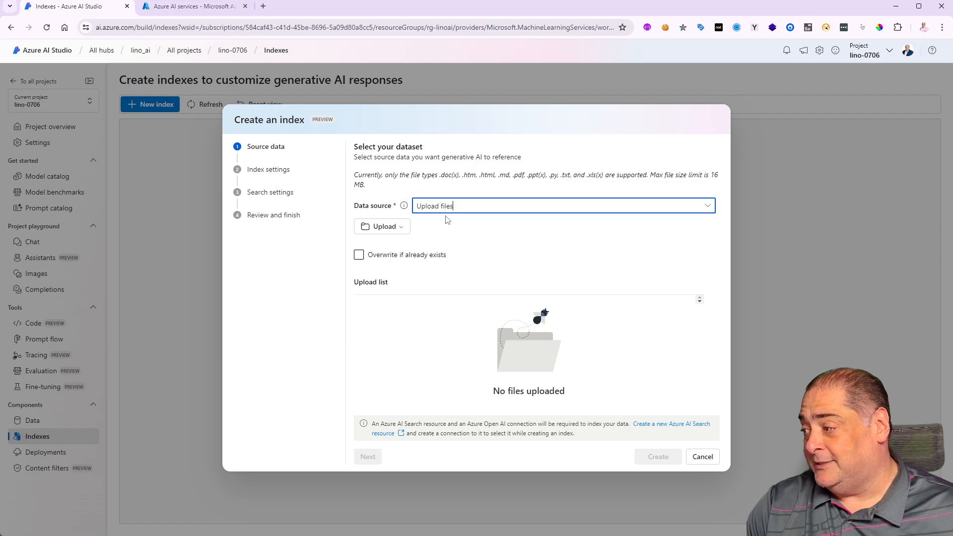
Upload surface-pro-4-user-guide-EN.pdf from the Downloads folder as the index's source data and continue to the index settings
left_click(404, 230)
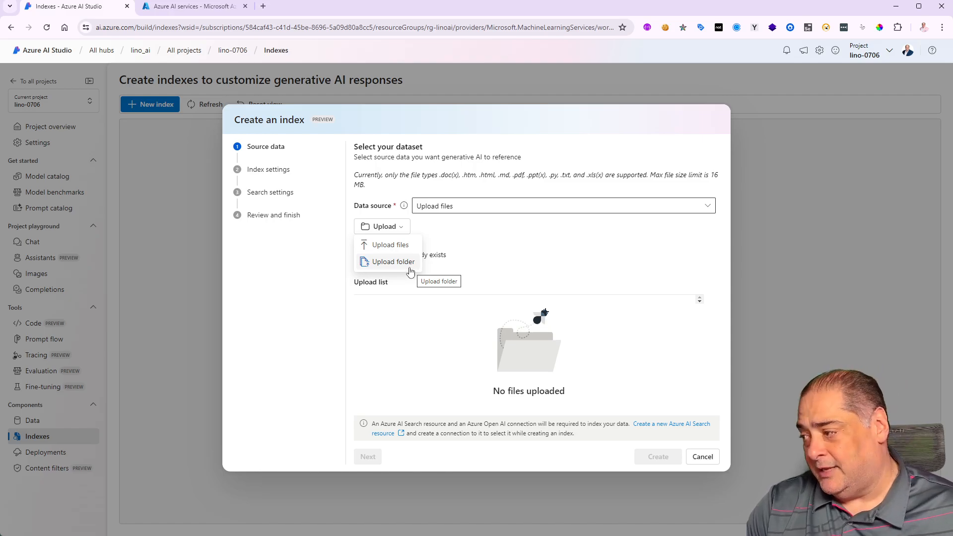
left_click(396, 244)
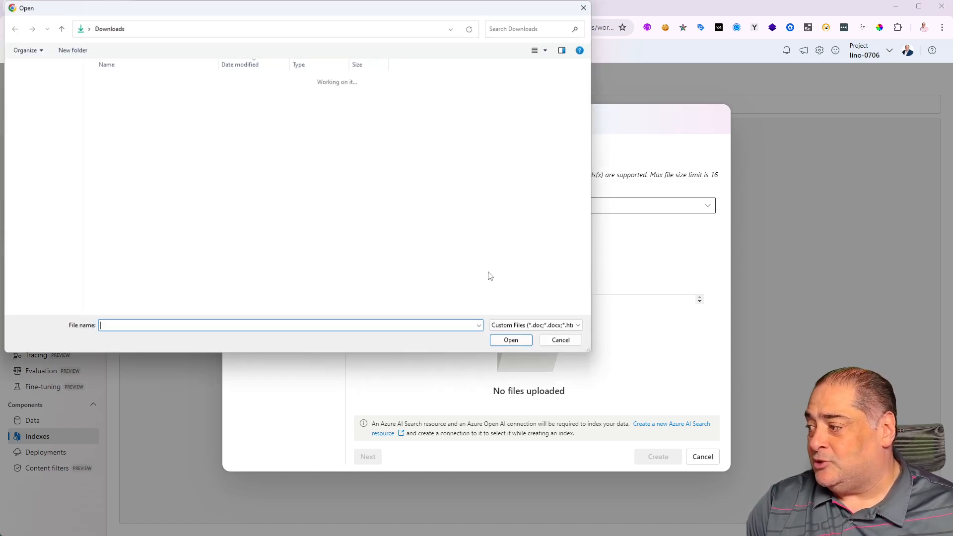
scroll(176, 142, "down", 1)
scroll(177, 142, "down", 5)
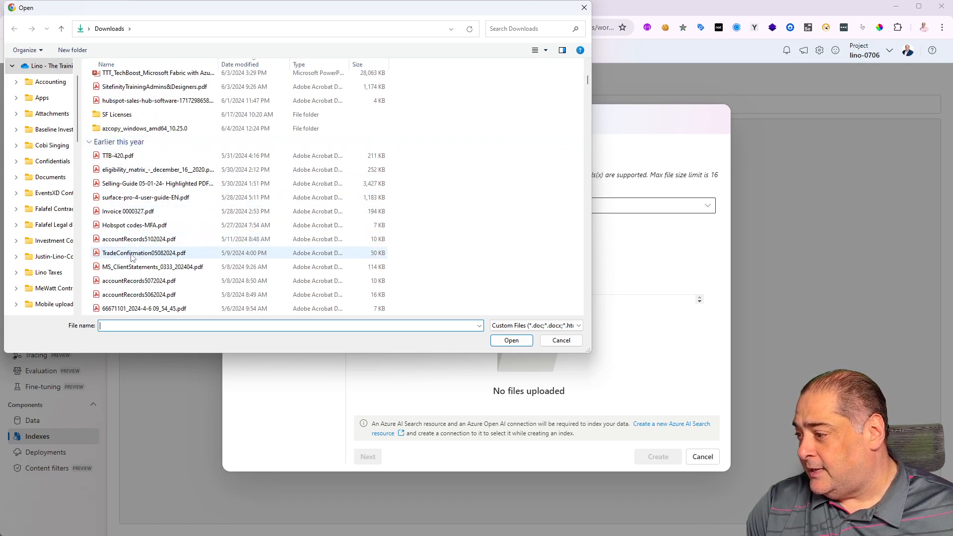
left_click(133, 198)
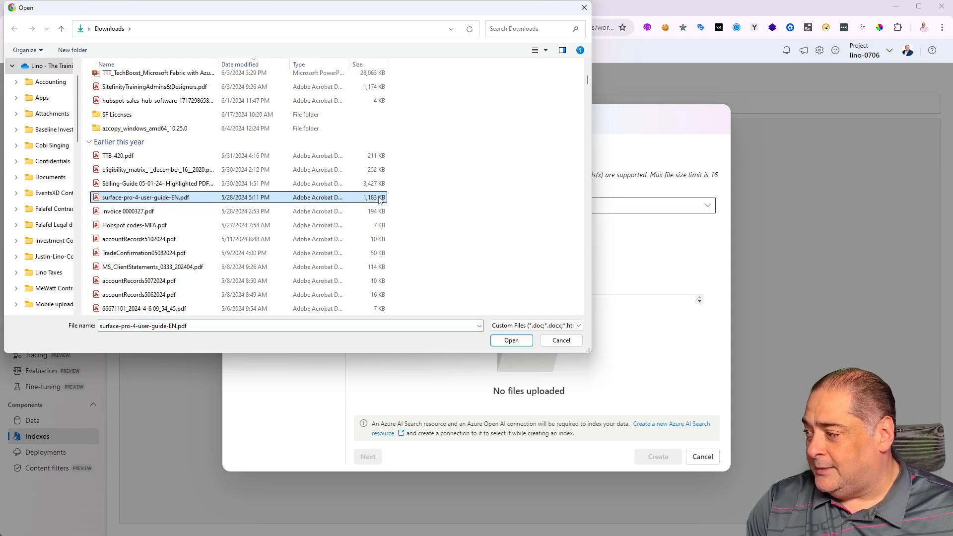
left_click(511, 341)
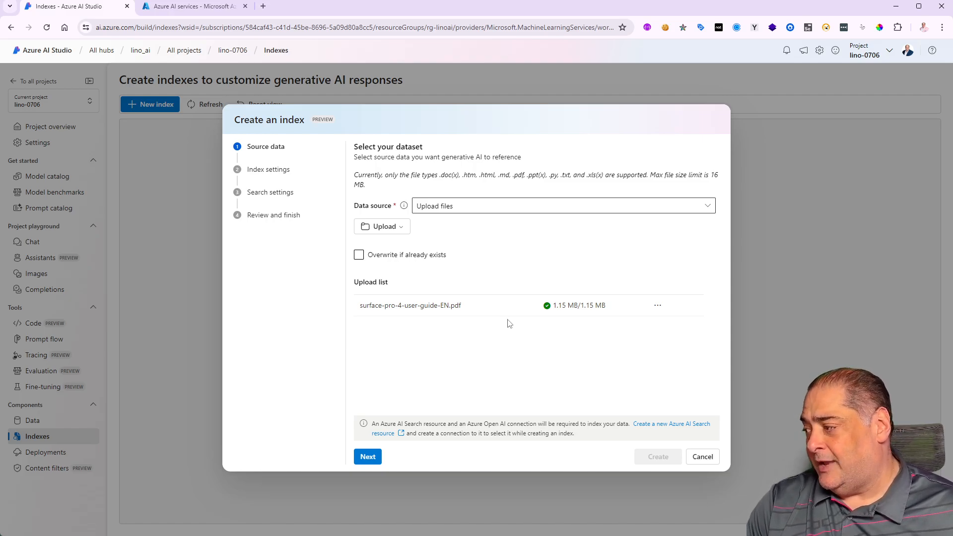
left_click(368, 457)
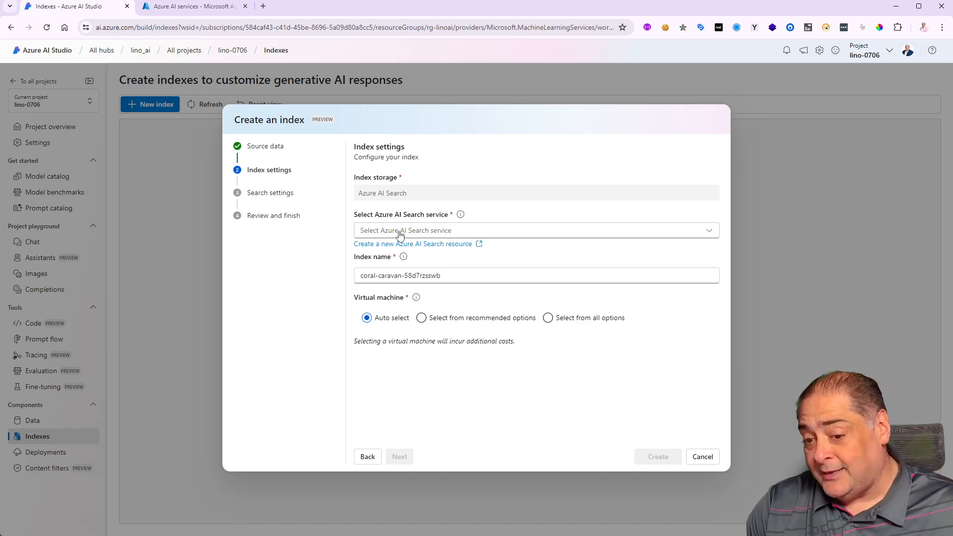
left_click(435, 231)
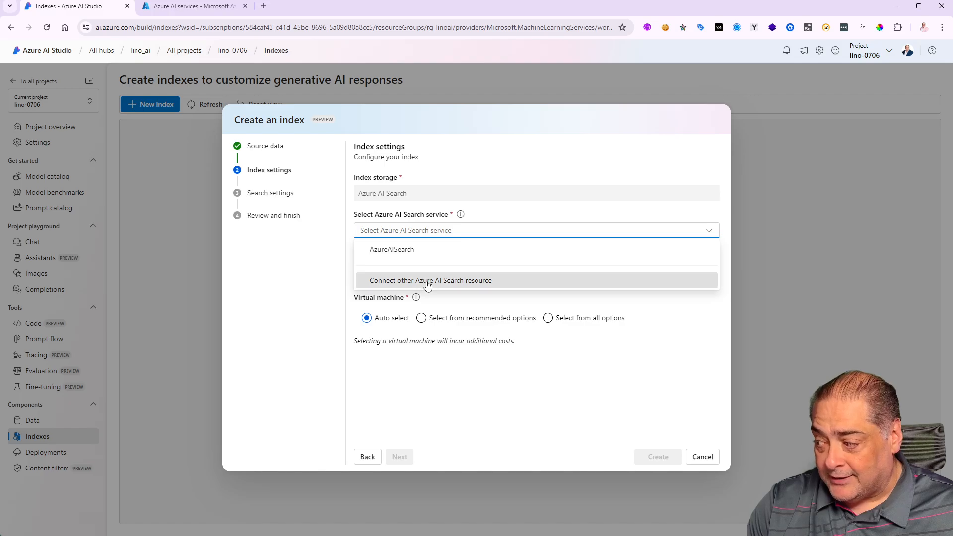
left_click(427, 280)
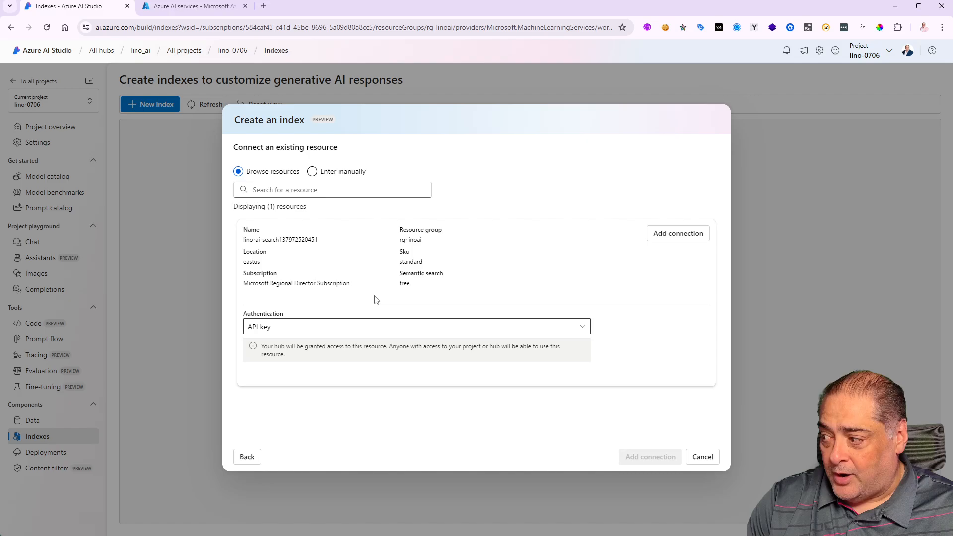
left_click(673, 237)
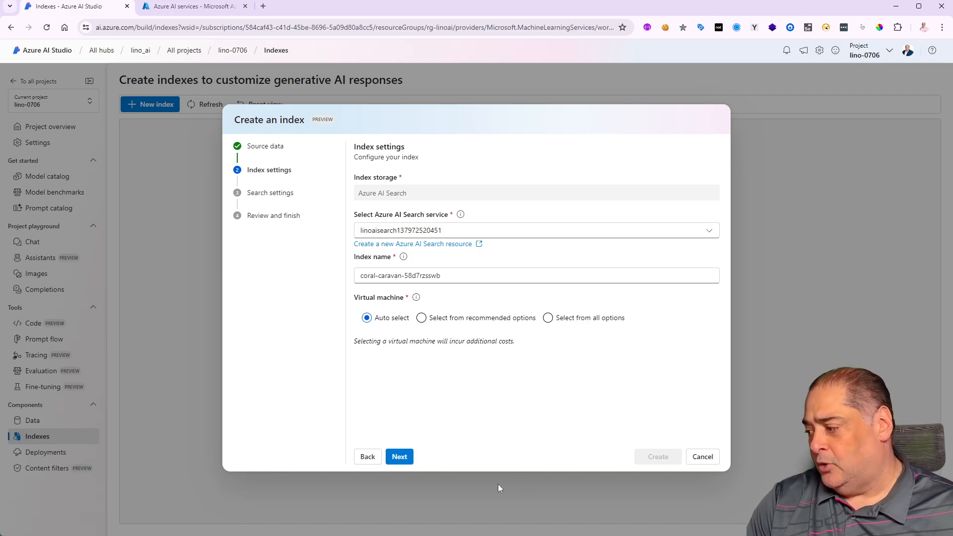
left_click(399, 456)
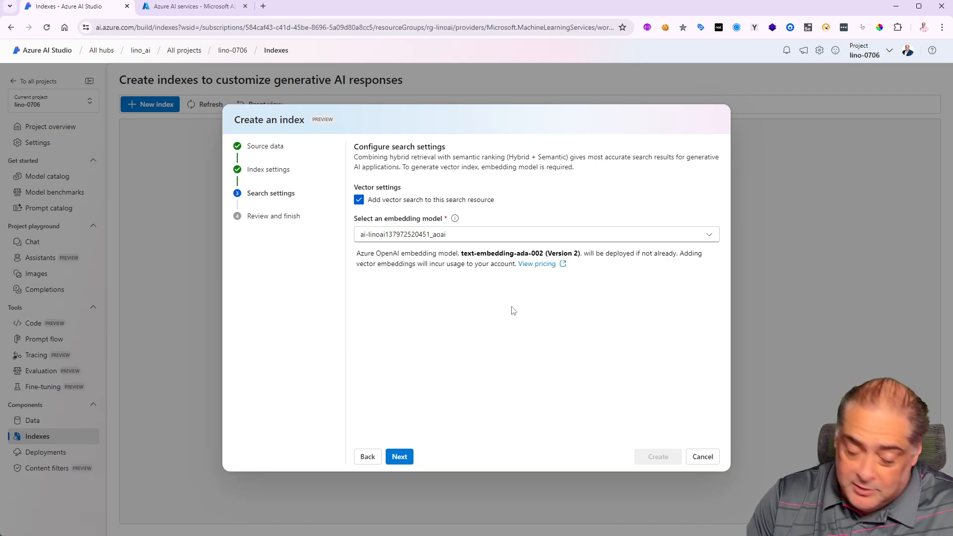
left_click(400, 457)
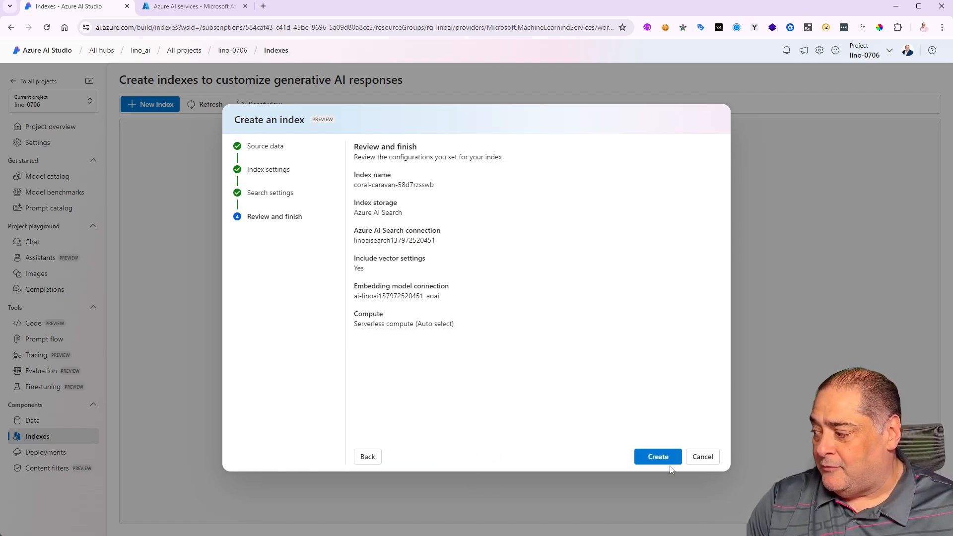
left_click(651, 457)
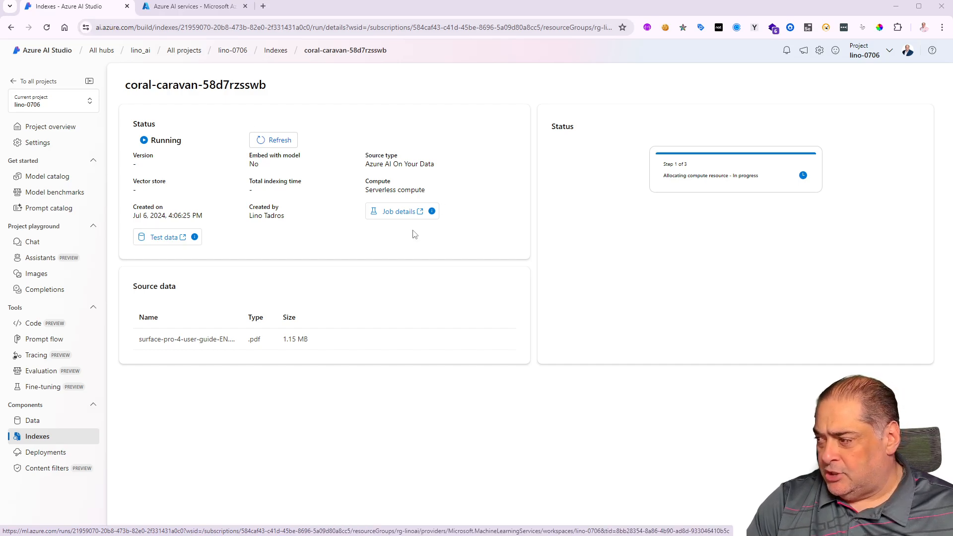
left_click(395, 212)
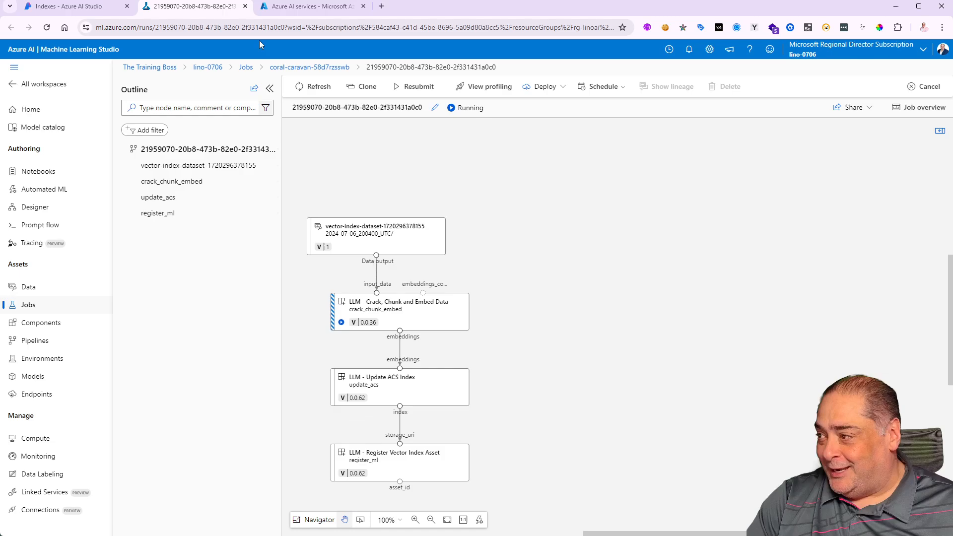
left_click(245, 6)
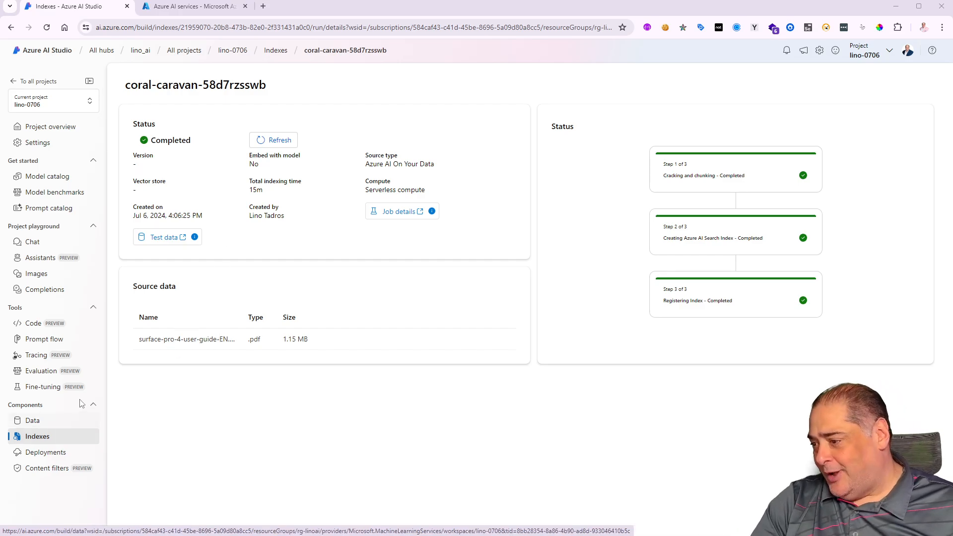
left_click(43, 341)
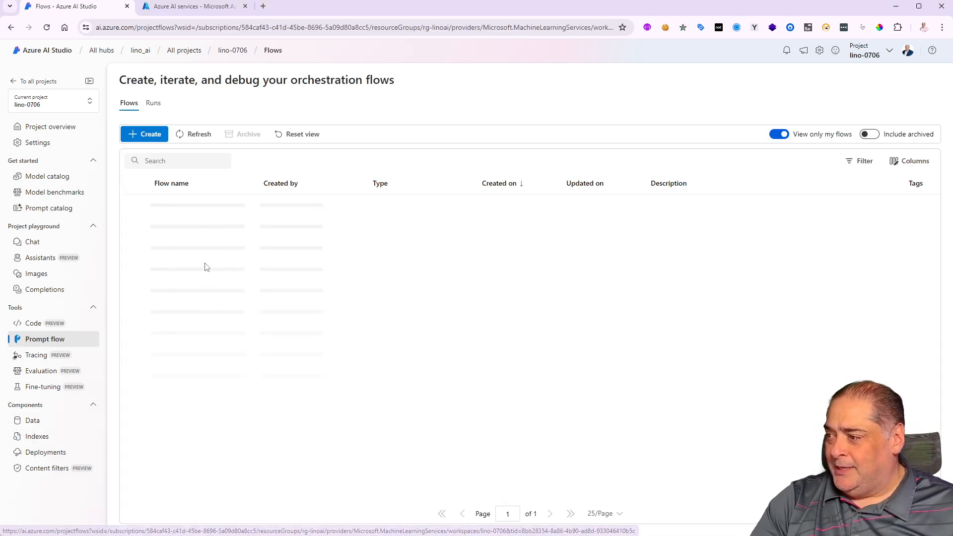
left_click(197, 206)
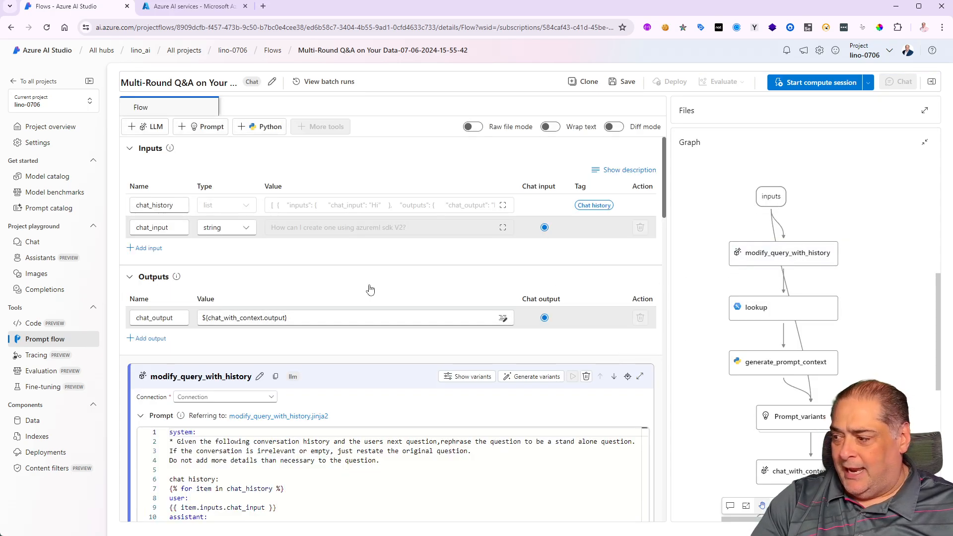
left_click(775, 254)
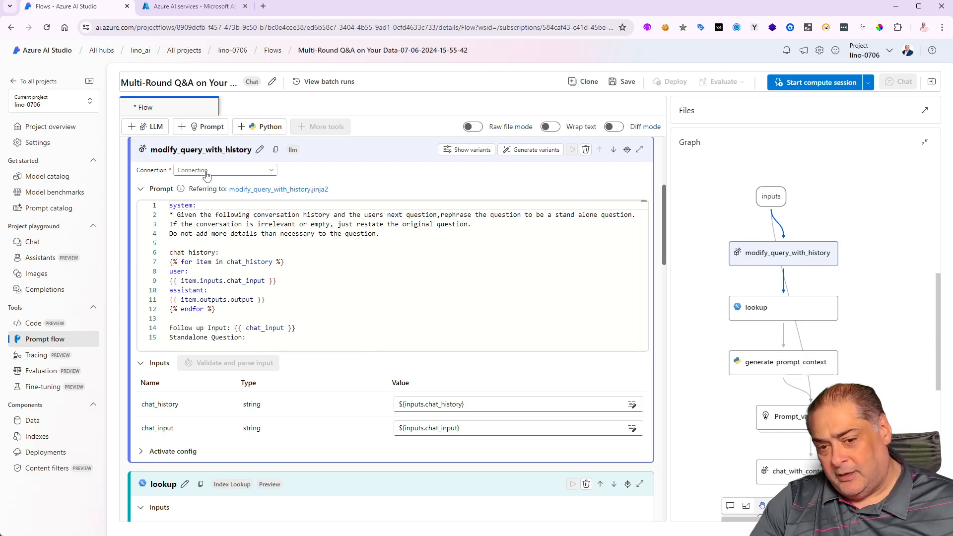
left_click(272, 171)
left_click(263, 195)
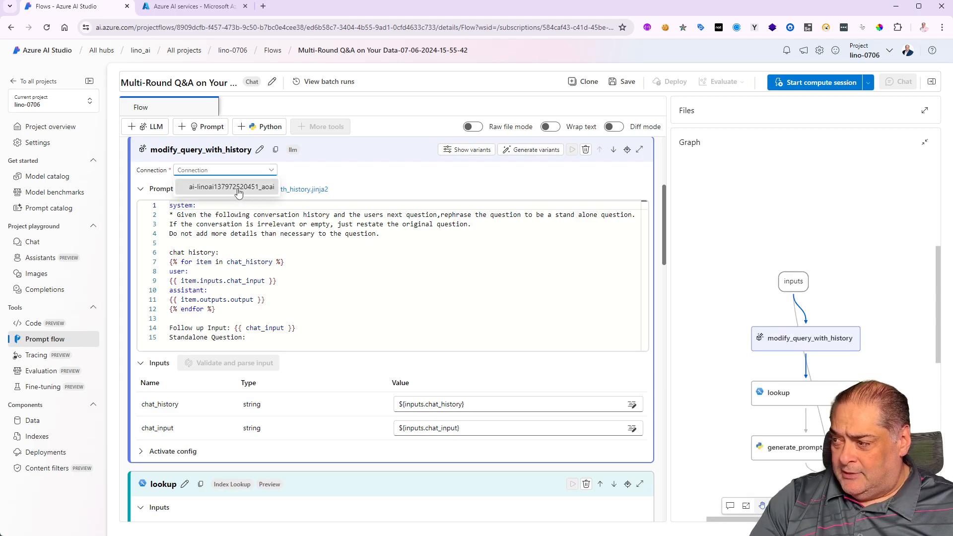
left_click(290, 186)
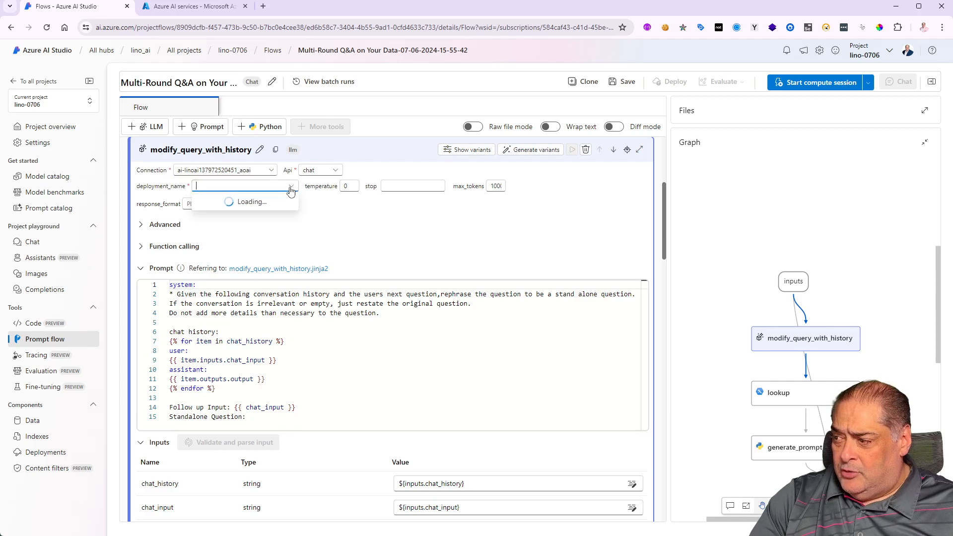
left_click(229, 213)
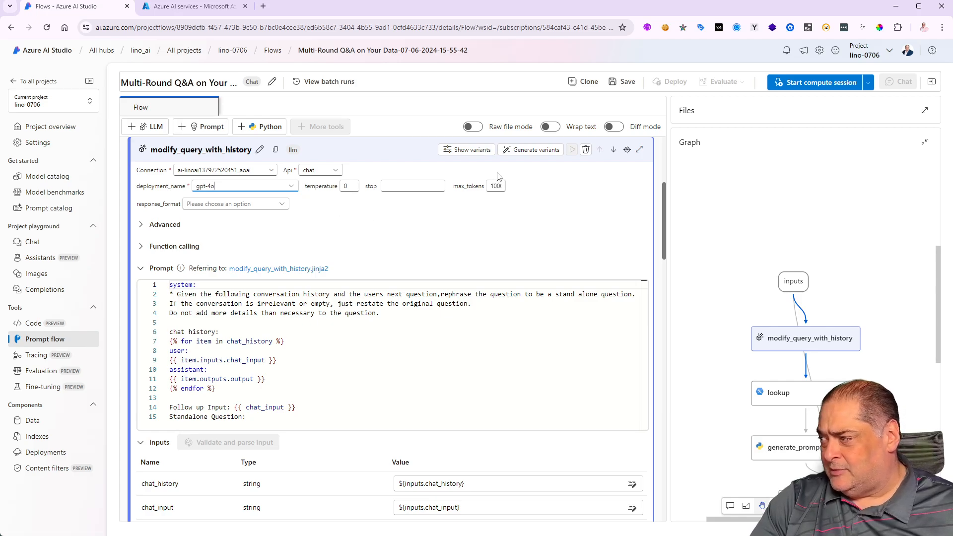
left_click(624, 82)
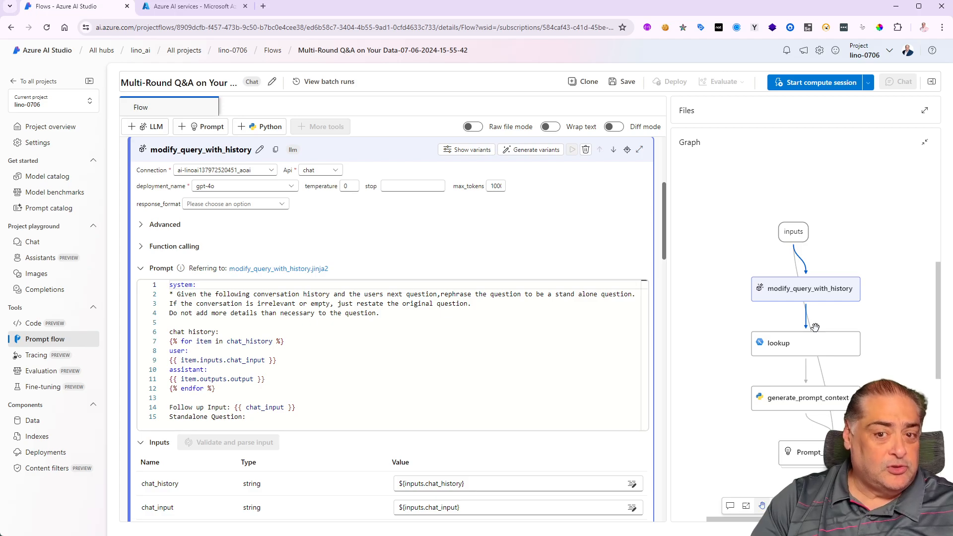
Try to choose an index type for the lookup node's mlindex_content input
left_click(785, 353)
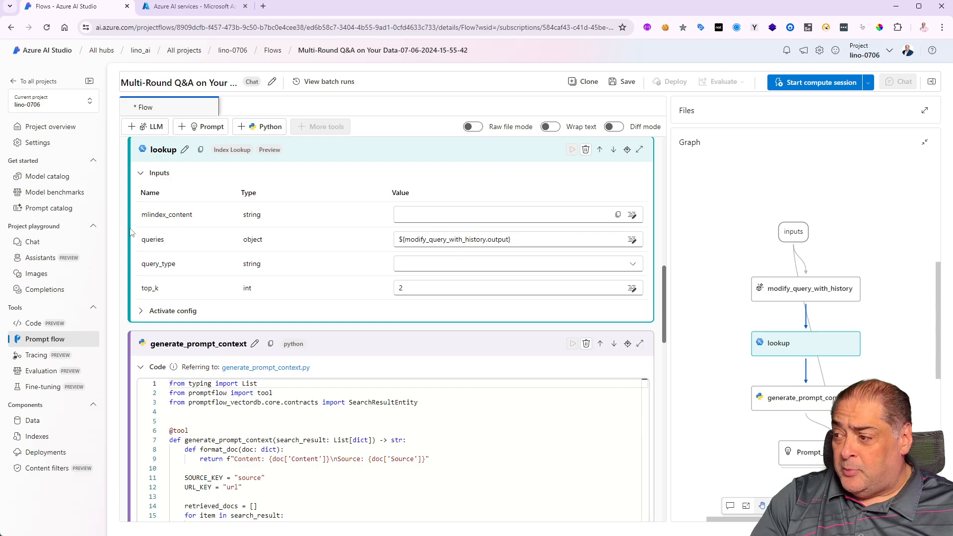
left_click(443, 214)
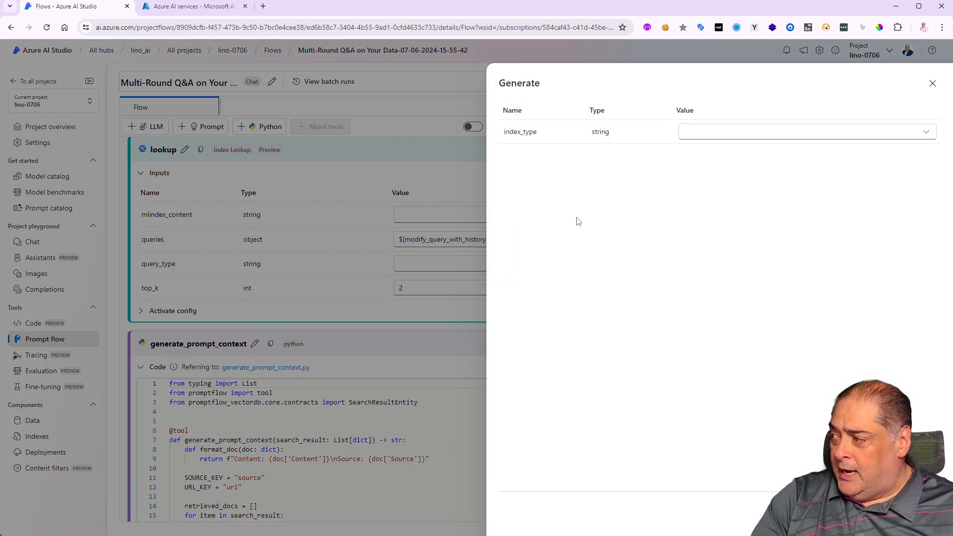
left_click(714, 128)
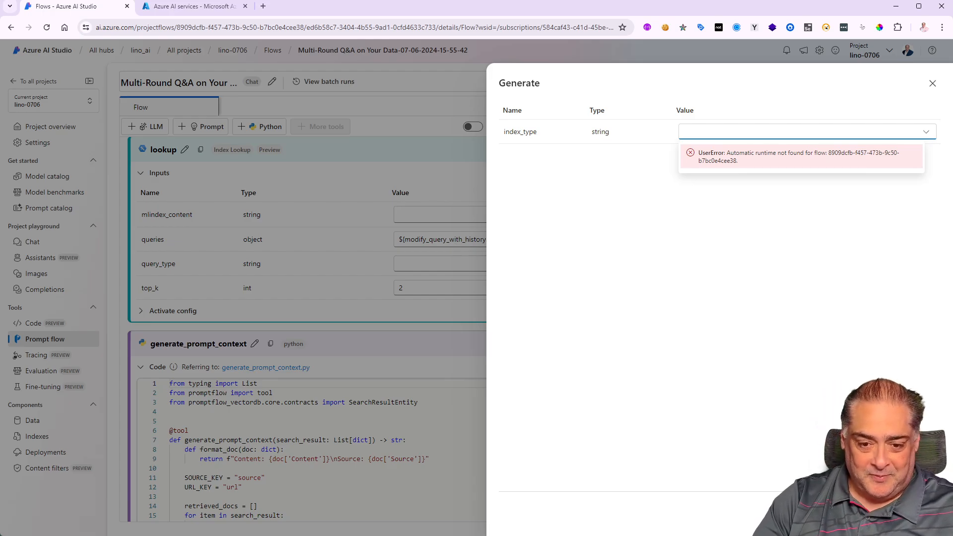
left_click(728, 137)
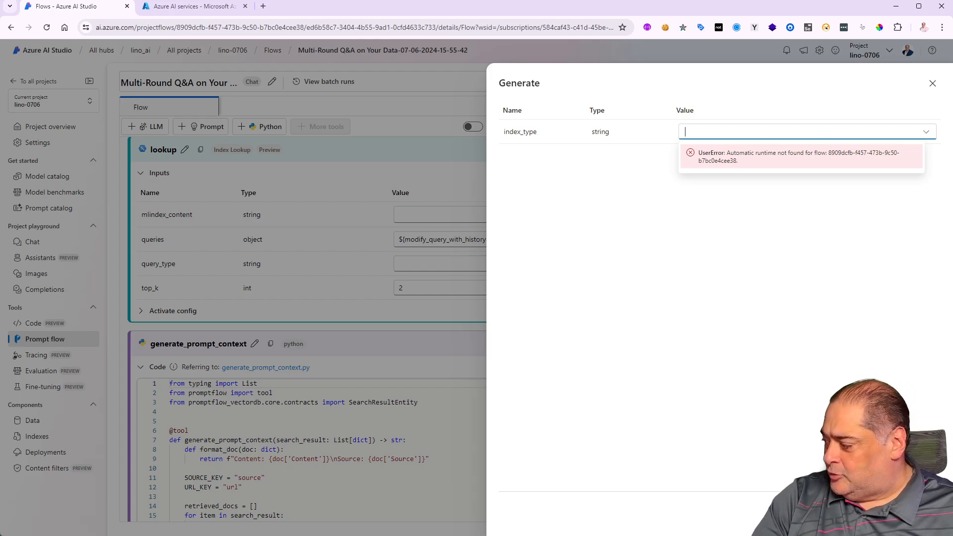
left_click(916, 512)
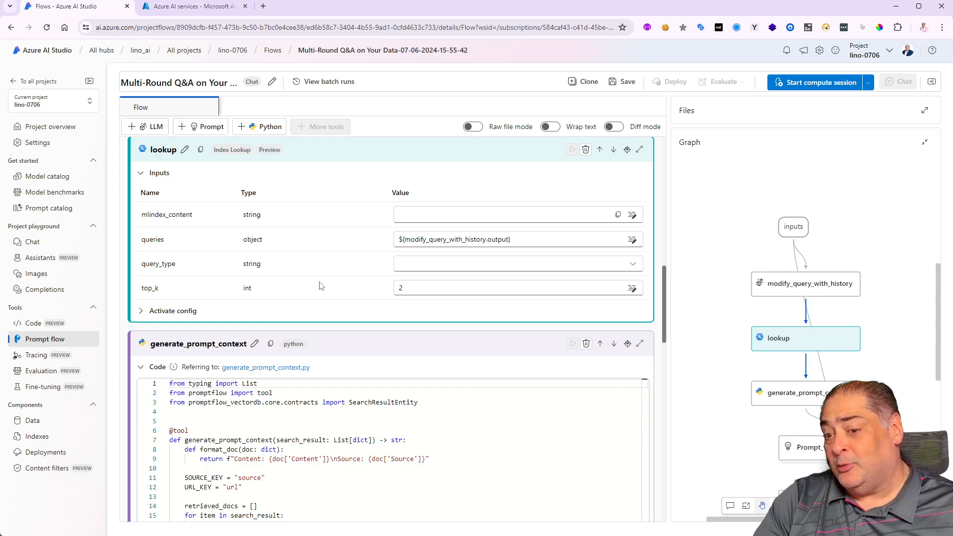
Start the compute session and set the lookup node's mlindex_content to the Registered Index coral-caravan-58d7rzsswb:1
left_click(814, 87)
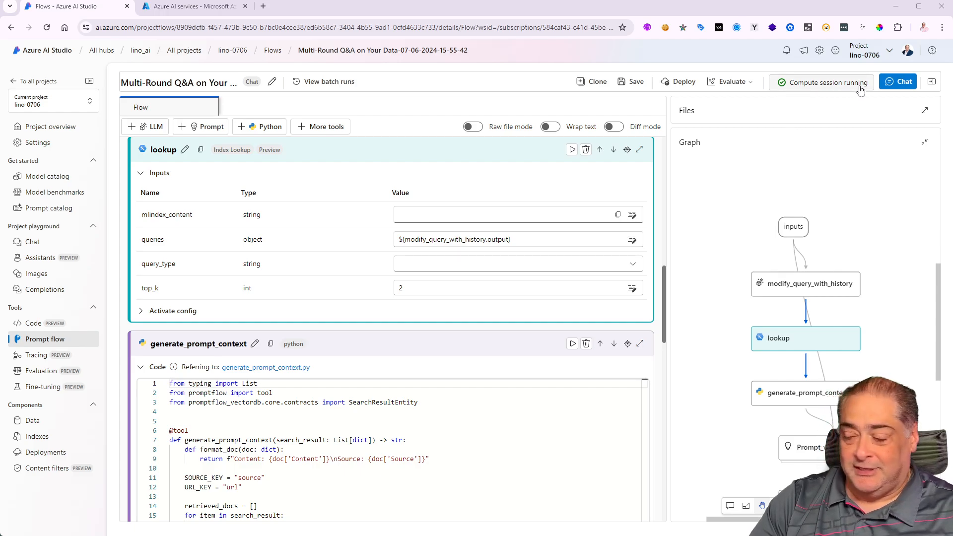
left_click(432, 214)
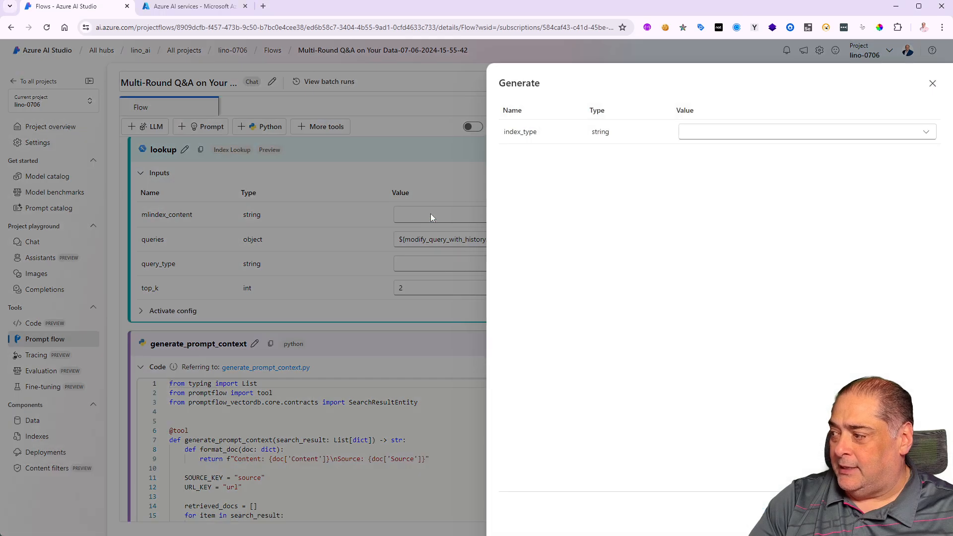
left_click(731, 132)
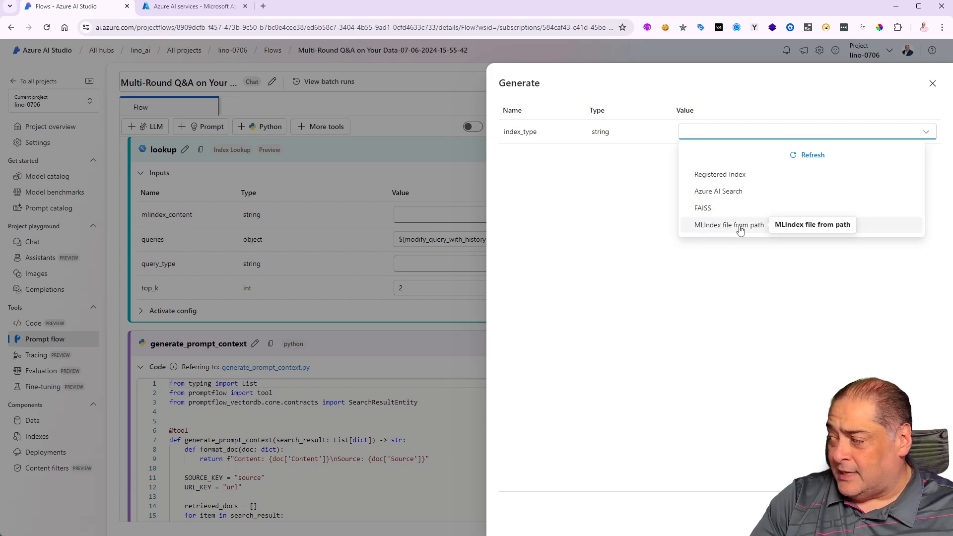
left_click(719, 179)
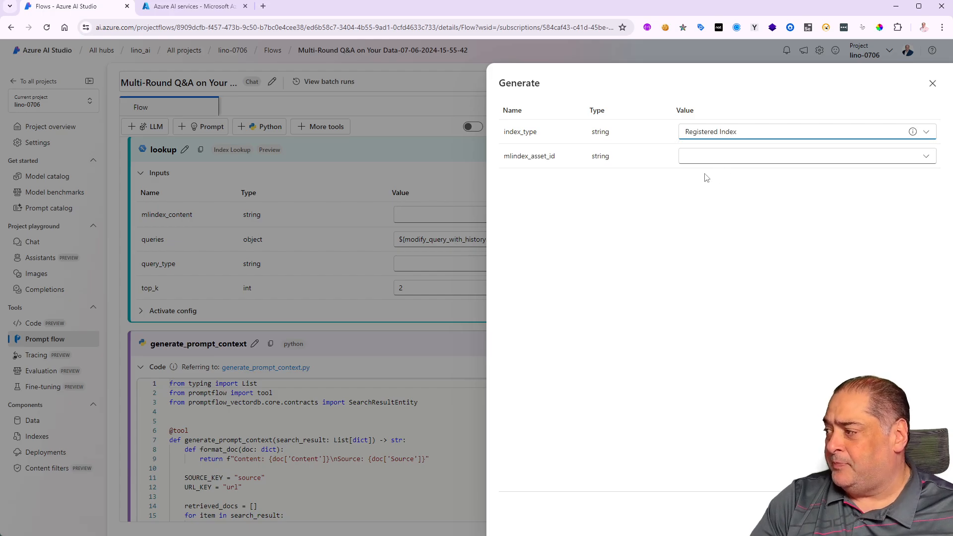
left_click(726, 155)
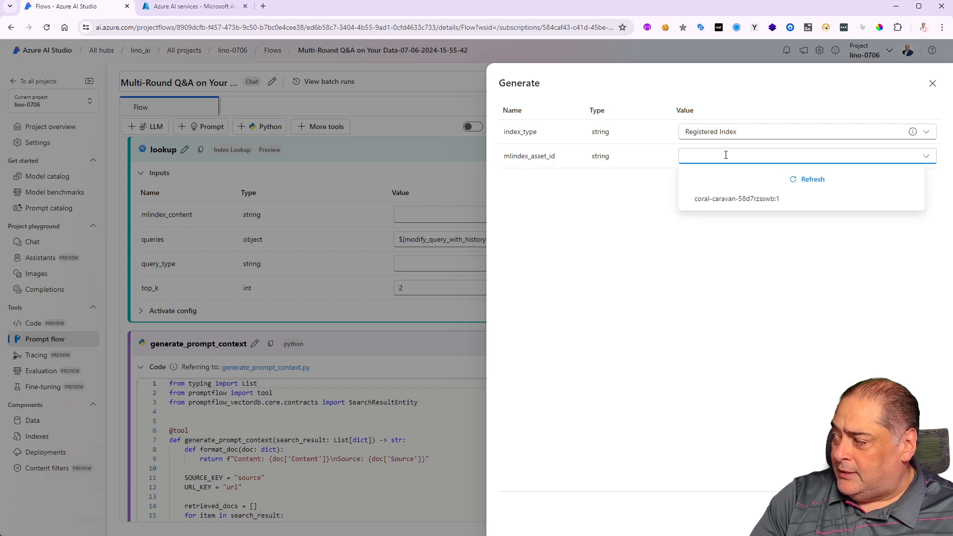
left_click(732, 204)
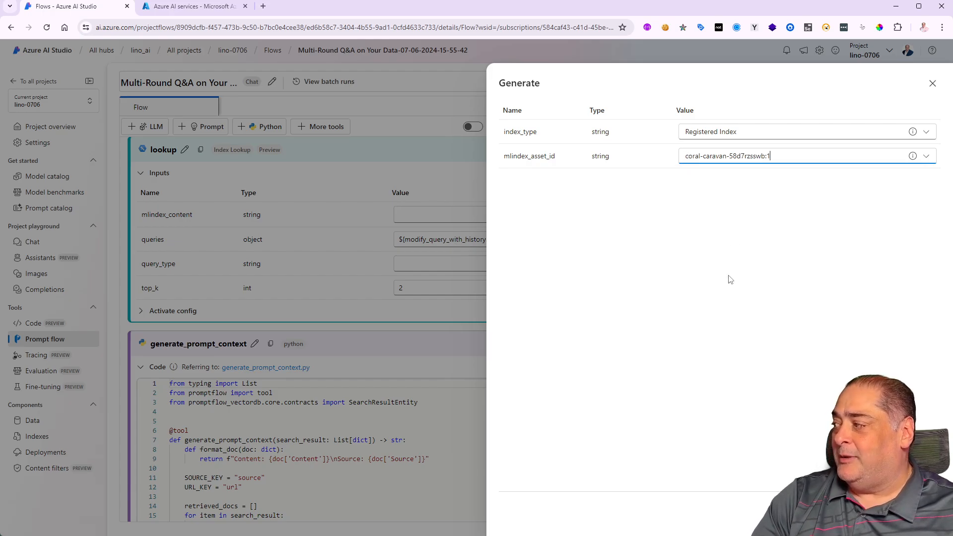
left_click(874, 511)
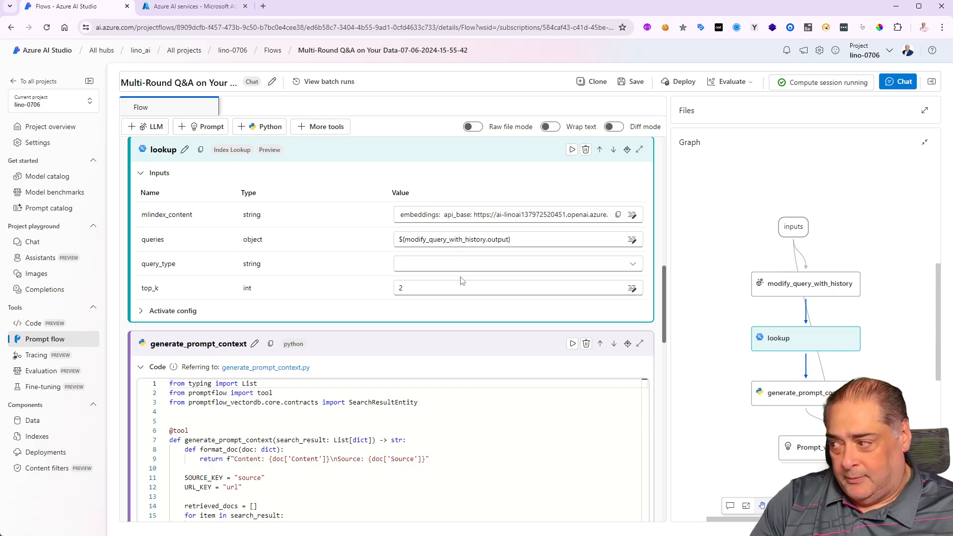
Set the lookup node's query_type to Hybrid (vector + keyword) and save the flow
left_click(446, 264)
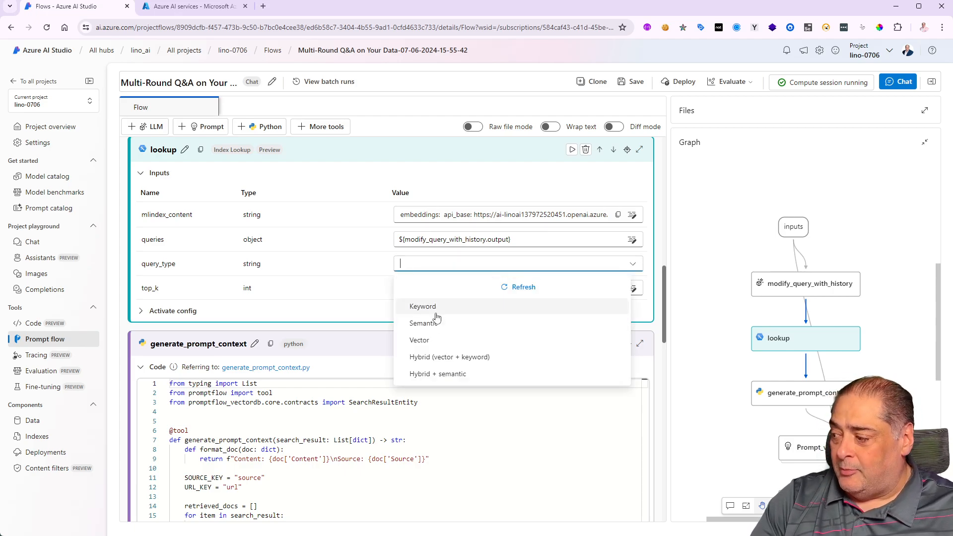
left_click(448, 357)
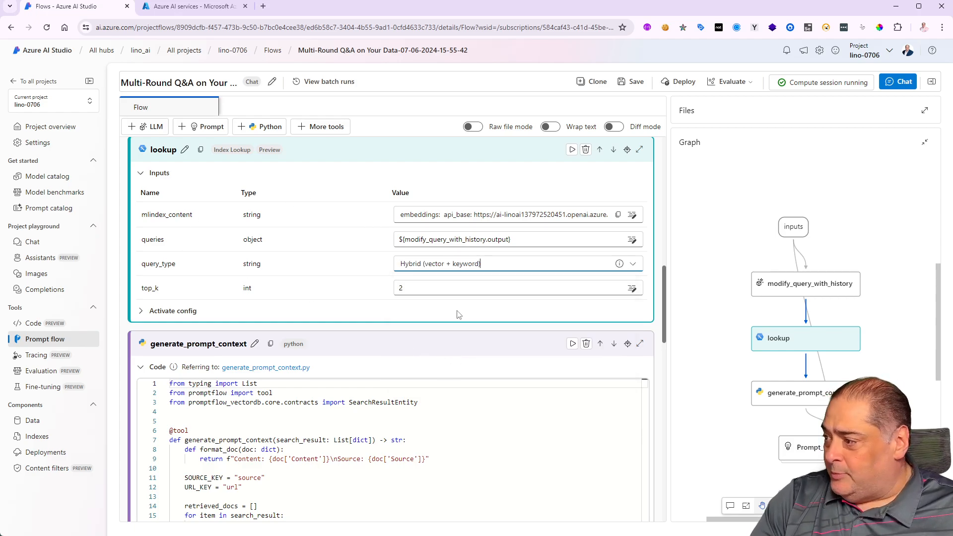
left_click(637, 84)
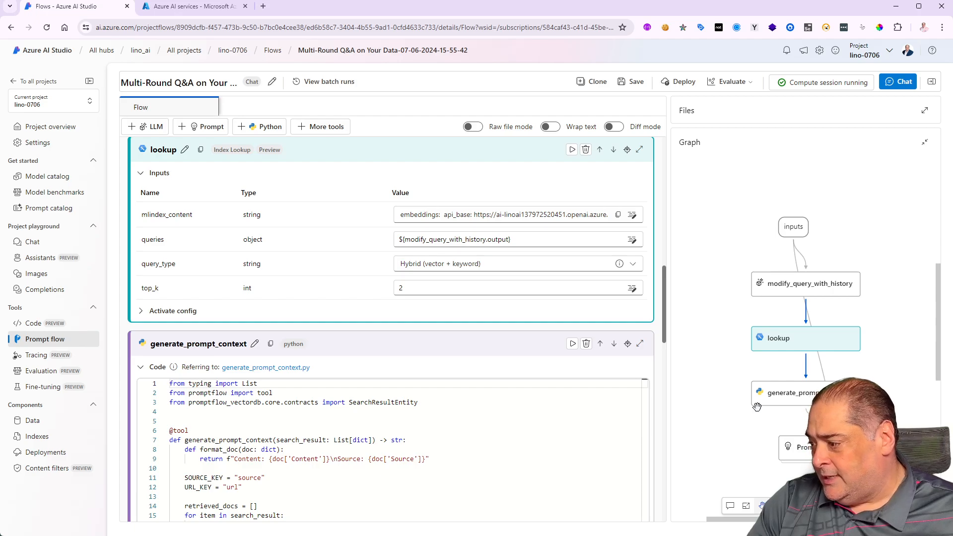
Show the variants of the Prompt_variants node and delete variant_1 and variant_2
left_click(804, 395)
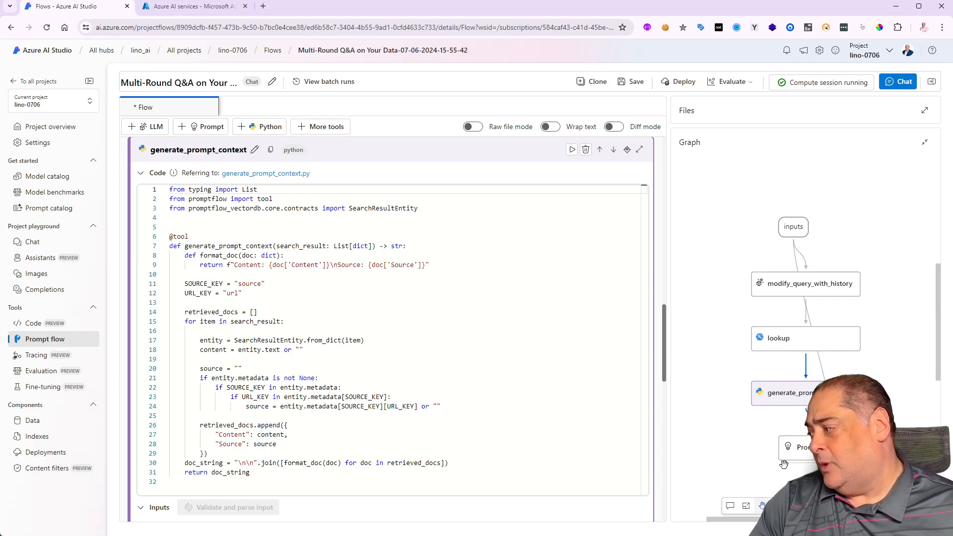
scroll(357, 318, "down", 10)
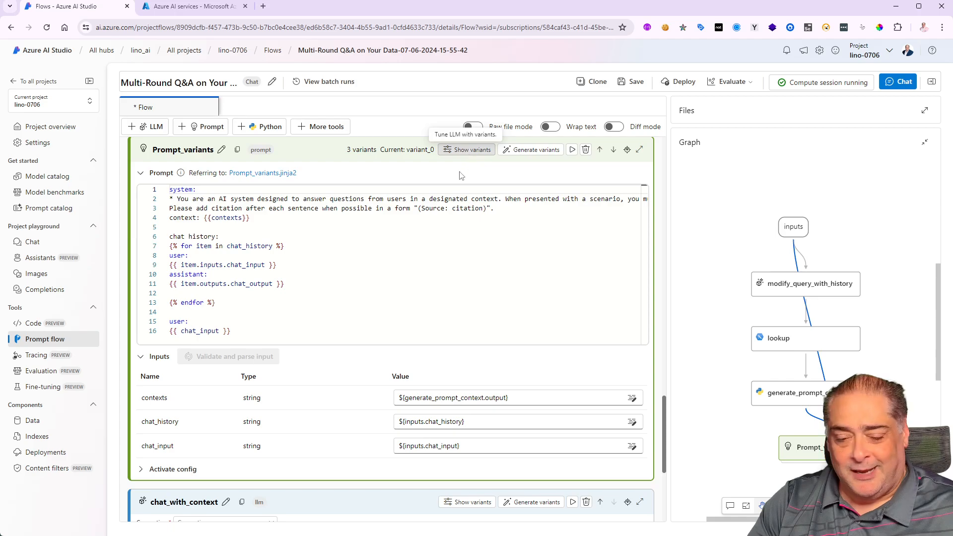
left_click(467, 149)
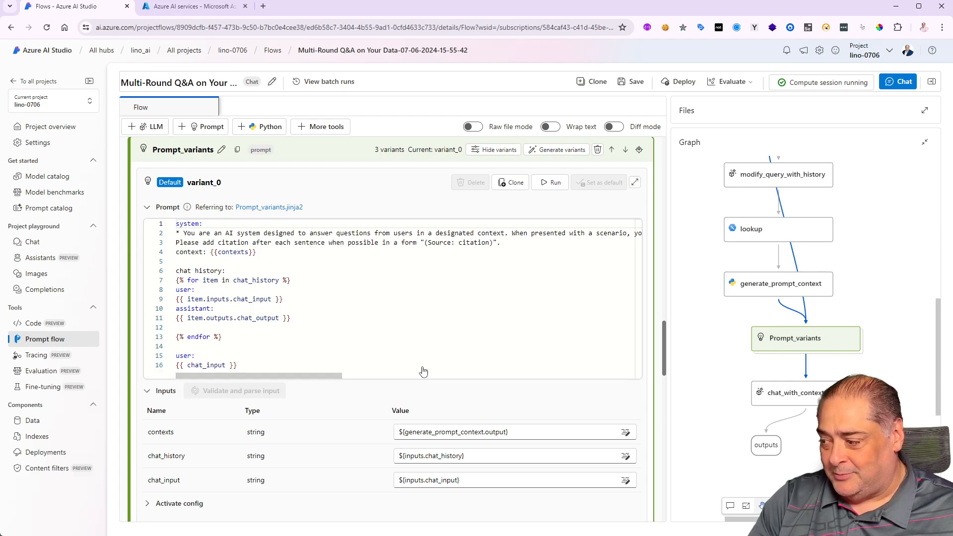
scroll(417, 370, "down", 3)
scroll(409, 369, "down", 2)
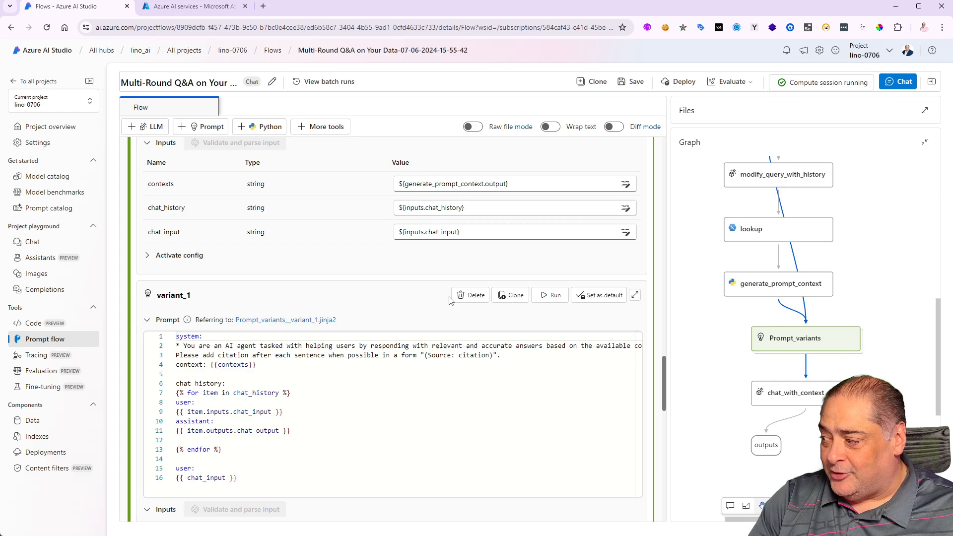
left_click(473, 296)
left_click(561, 309)
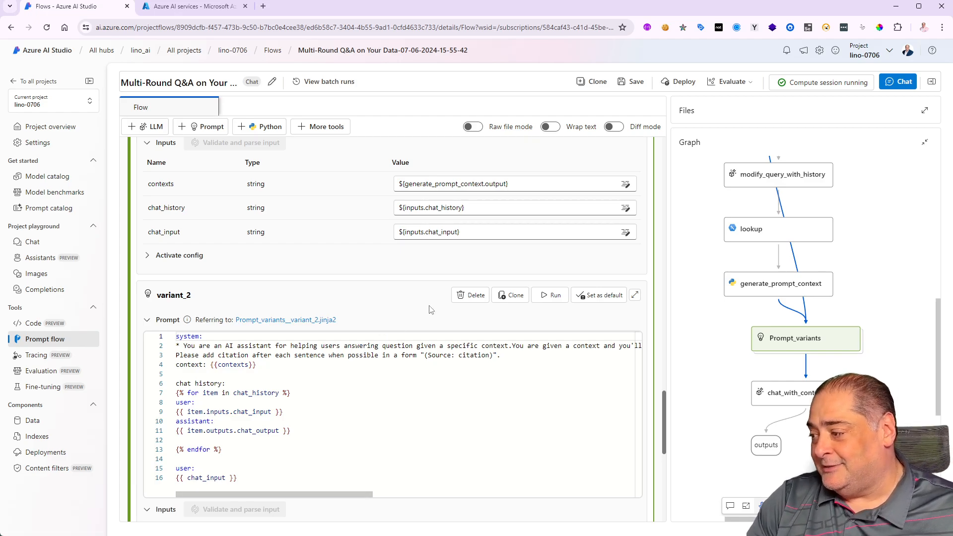
scroll(411, 321, "down", 3)
scroll(477, 209, "up", 1)
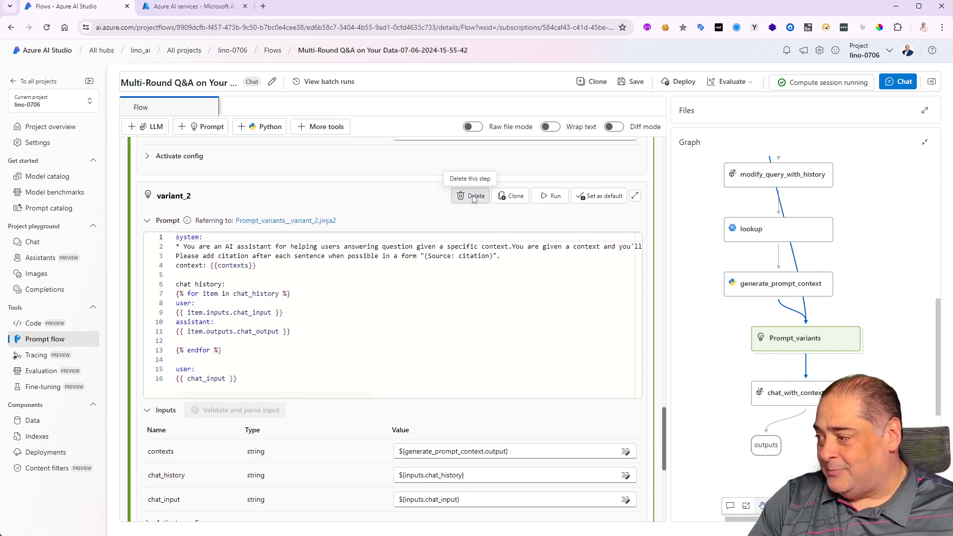
left_click(471, 196)
left_click(562, 304)
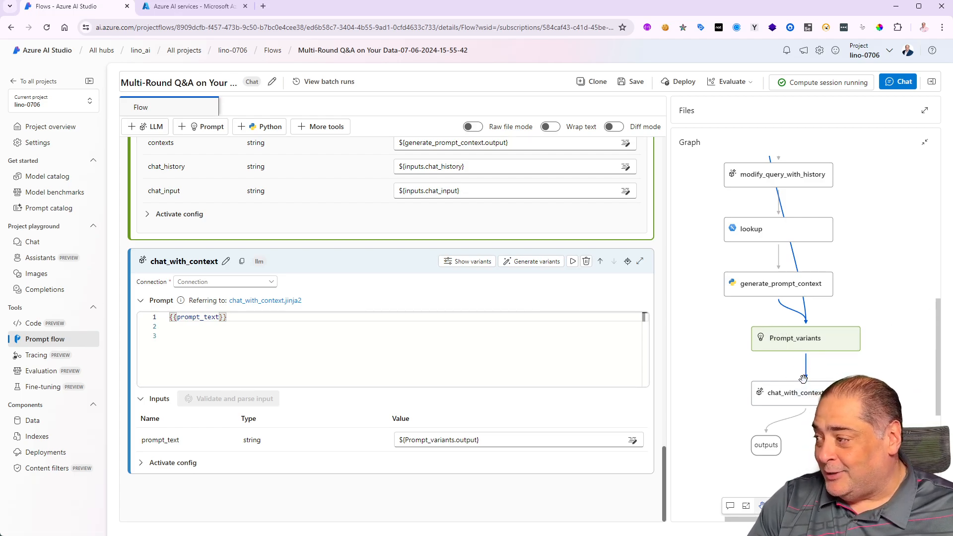
left_click(791, 395)
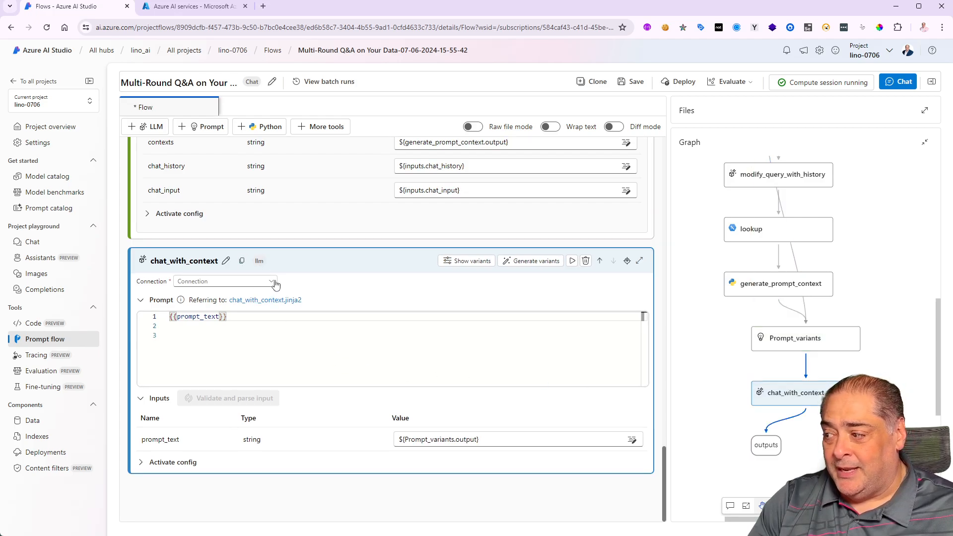
left_click(272, 281)
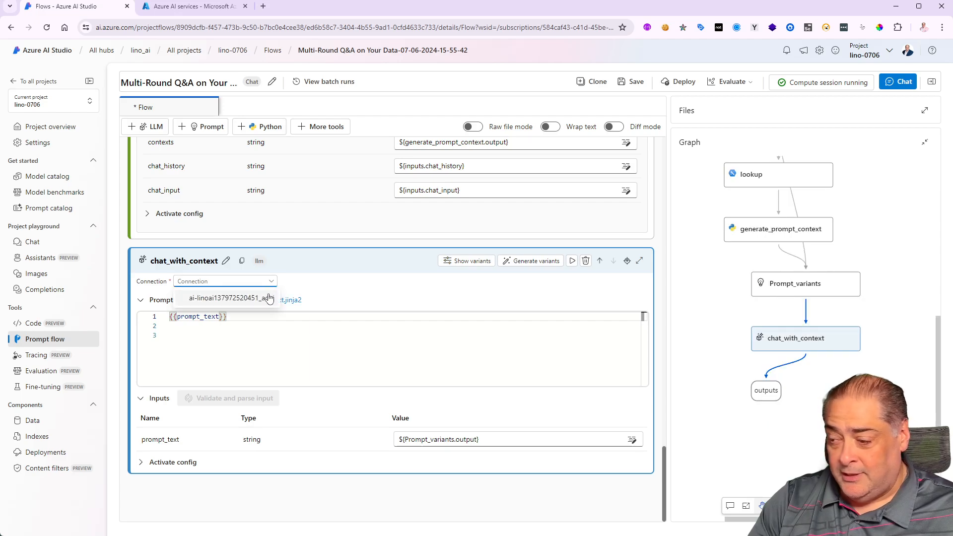
left_click(243, 301)
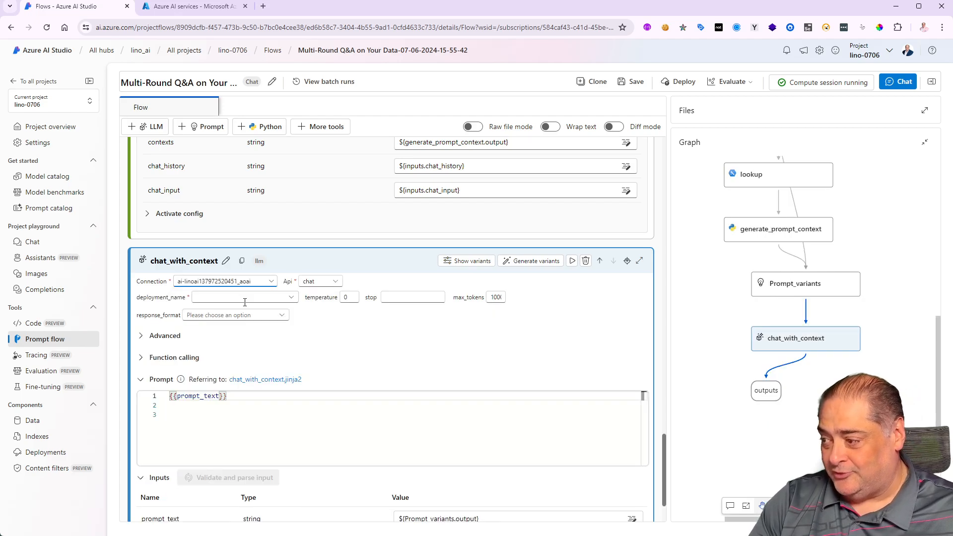
left_click(292, 298)
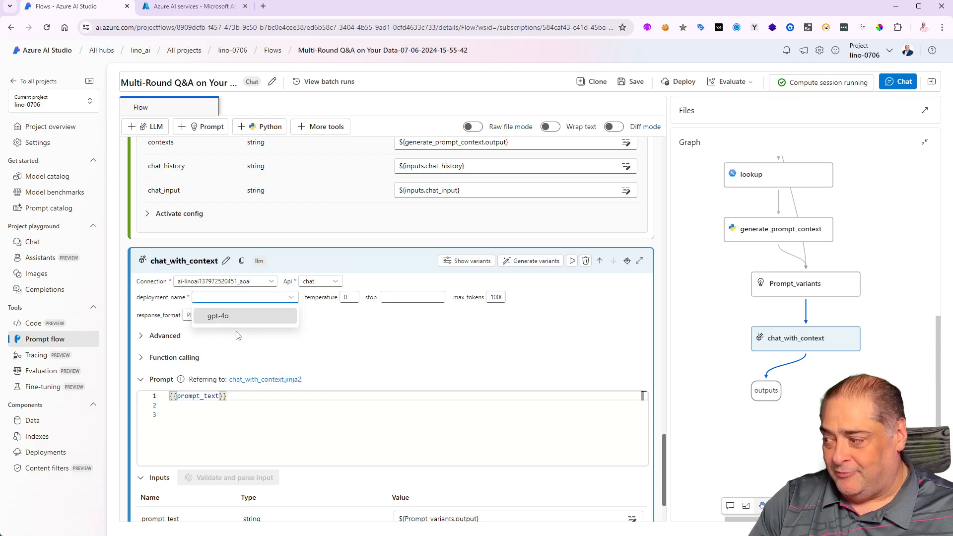
left_click(218, 317)
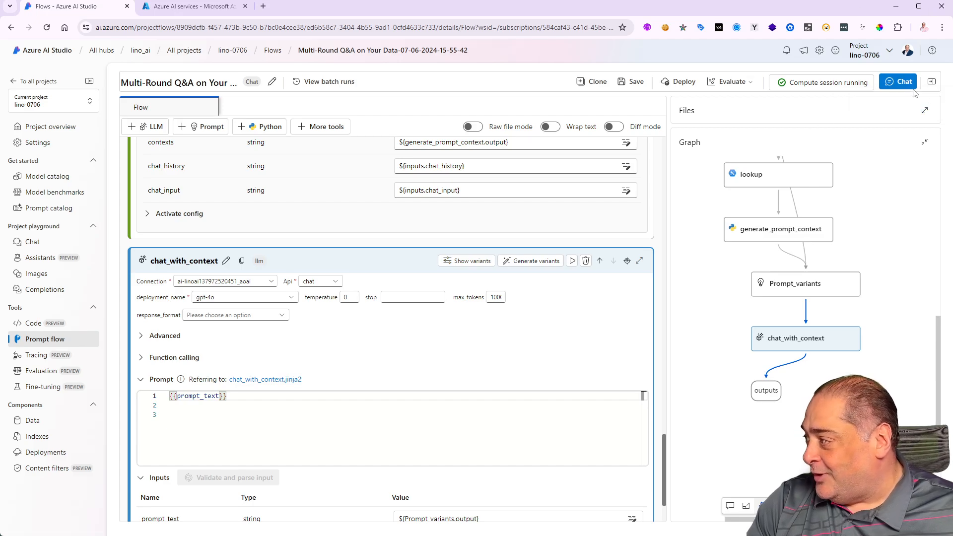
Open the flow's test chat and send the question "How to handle the power cord in Surface Pro 4?"
left_click(897, 84)
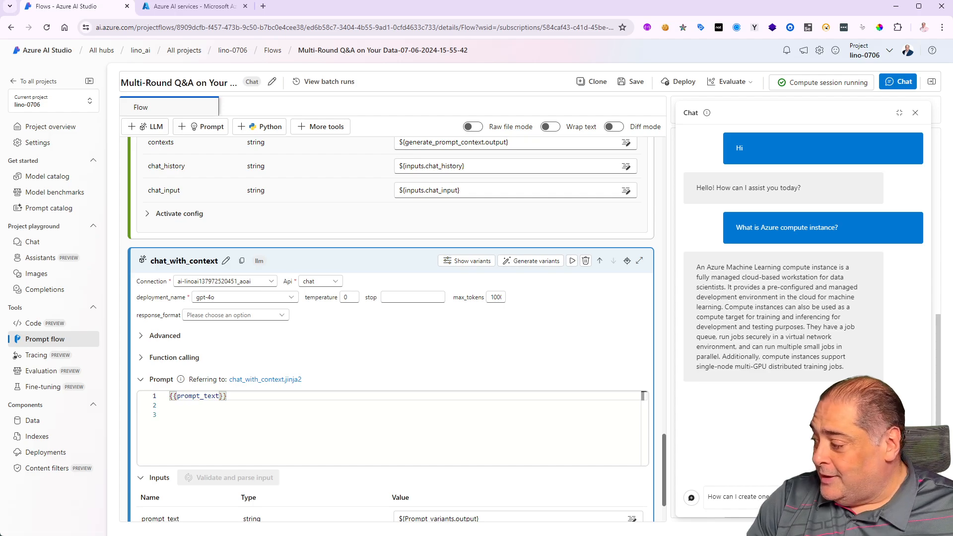
left_click_drag(754, 486, 688, 487)
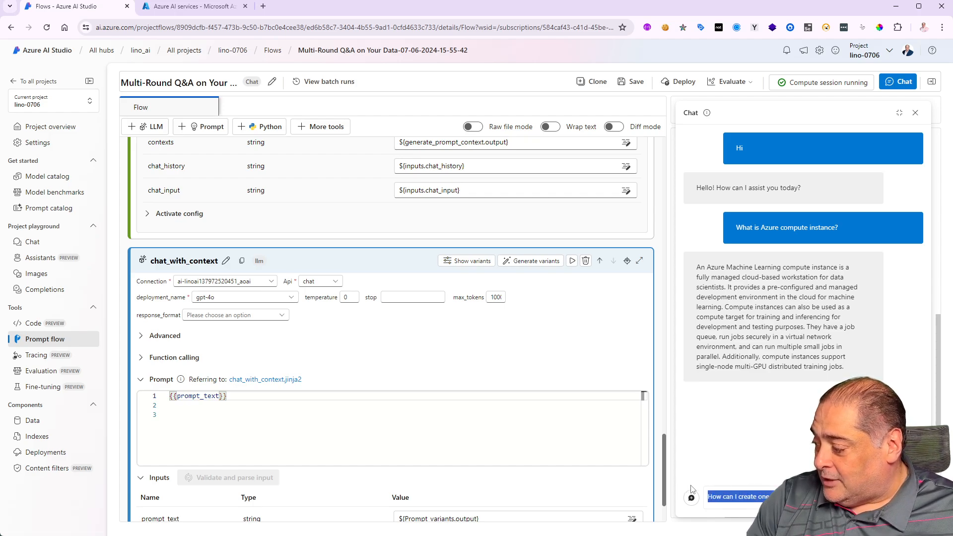
type("How to handle the po")
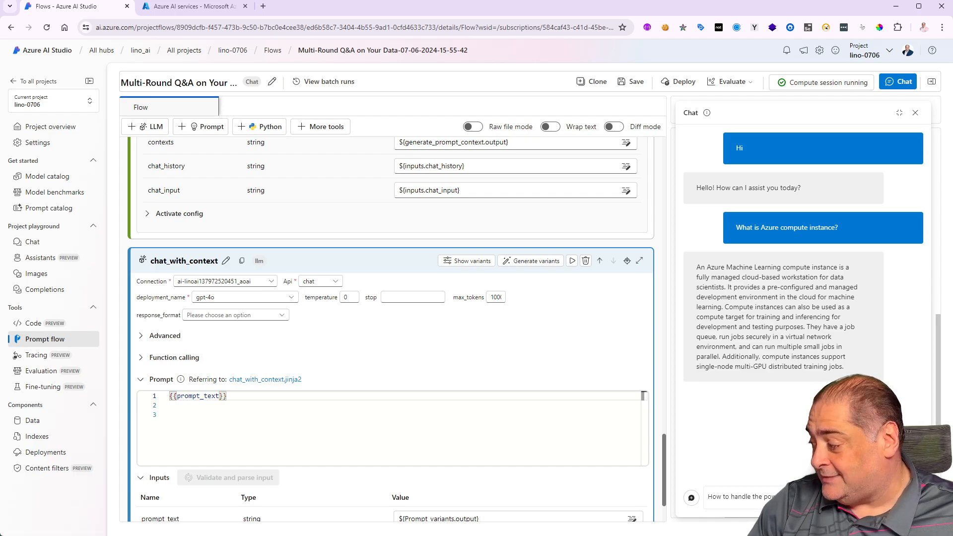
key("Return")
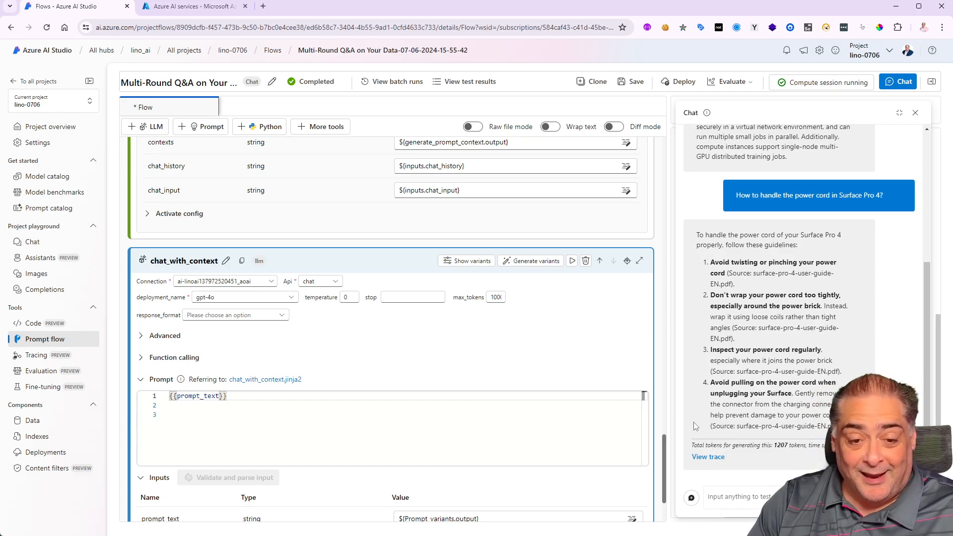
Examine the answer's trace, including the flow's raw JSON, the modify_query_with_history and lookup functions and both openai_chat calls, and close it
left_click(714, 462)
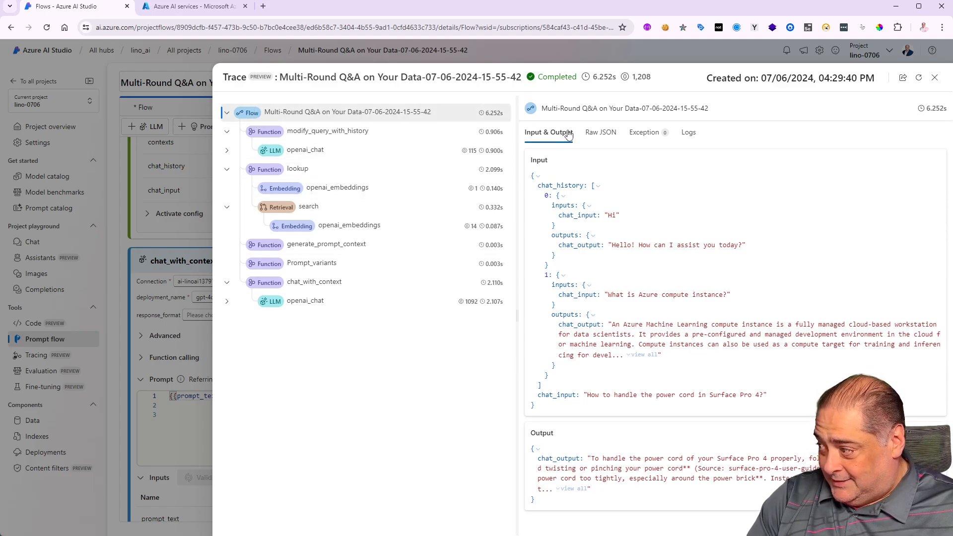
left_click(606, 132)
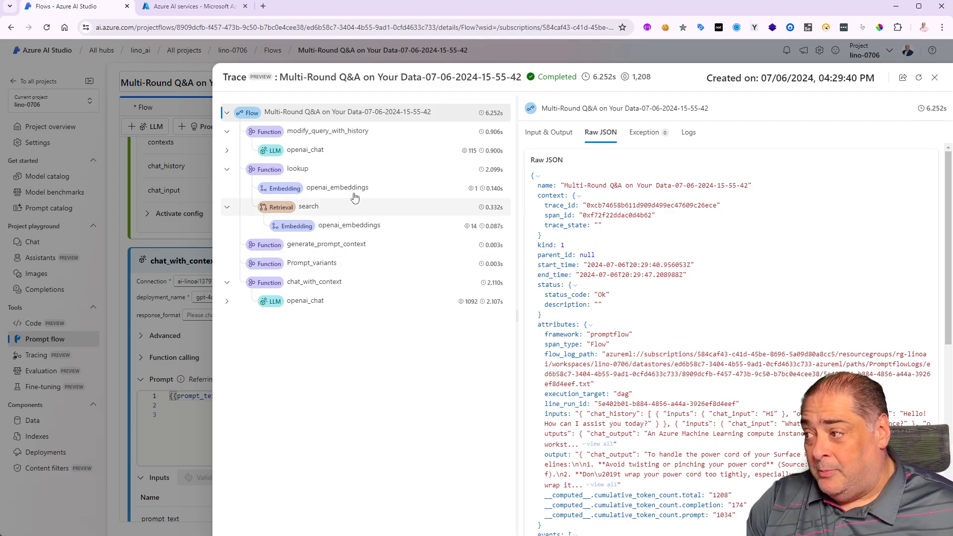
left_click(268, 136)
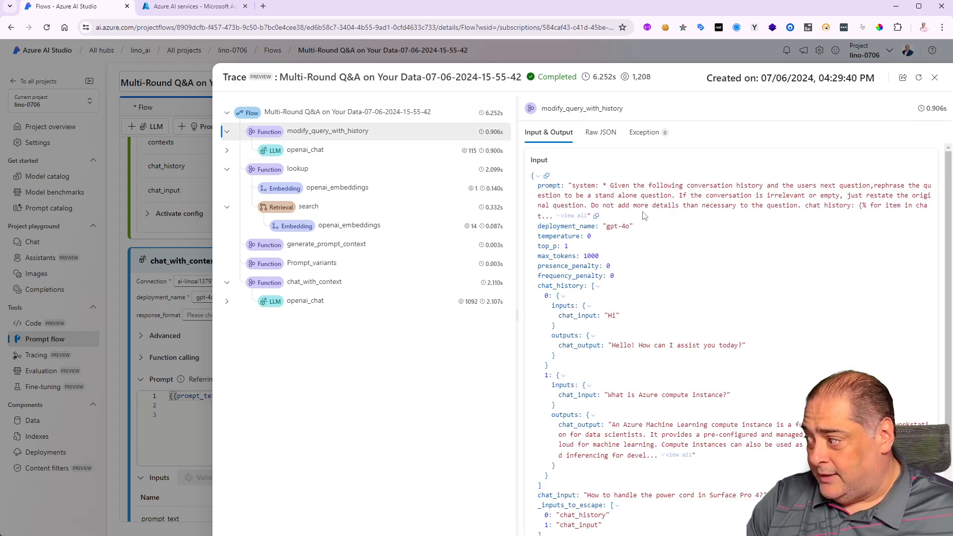
left_click(279, 157)
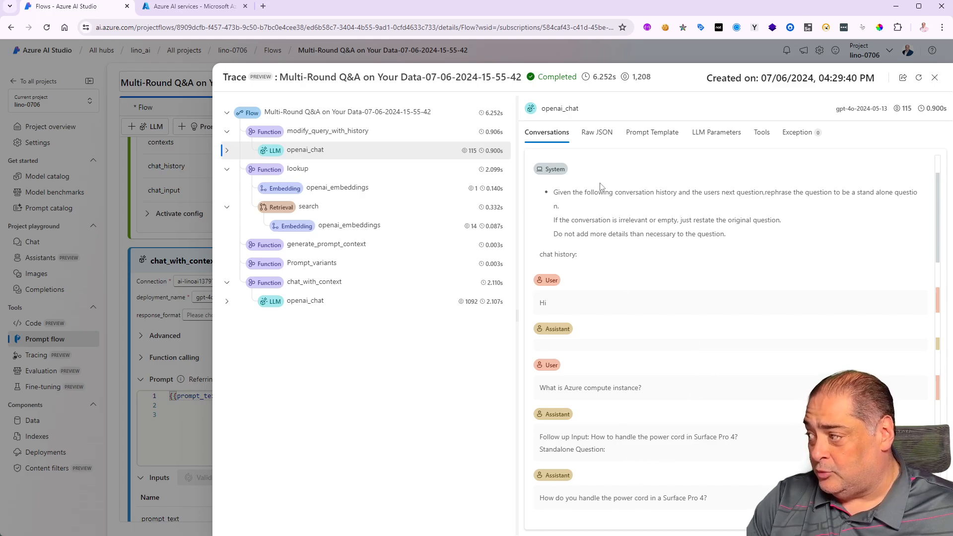
left_click(602, 138)
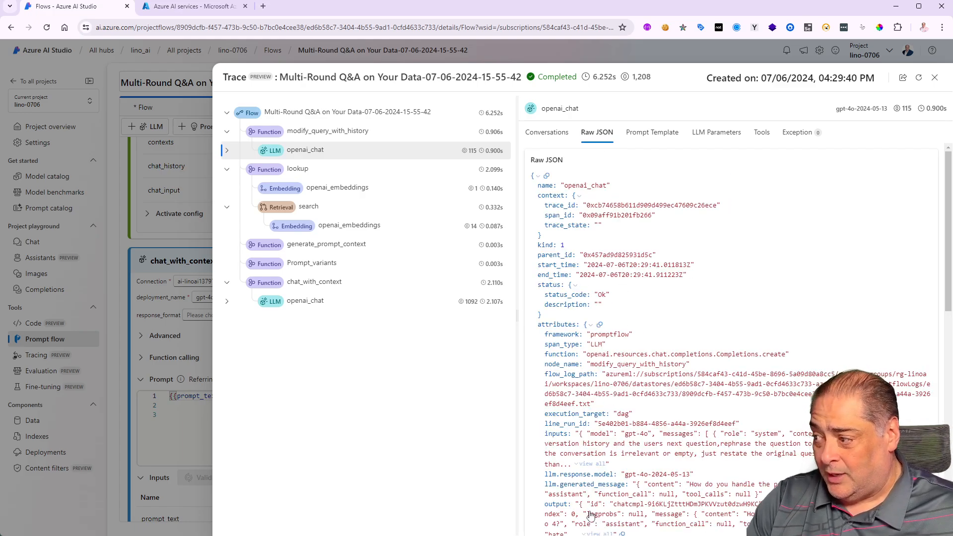
left_click(272, 172)
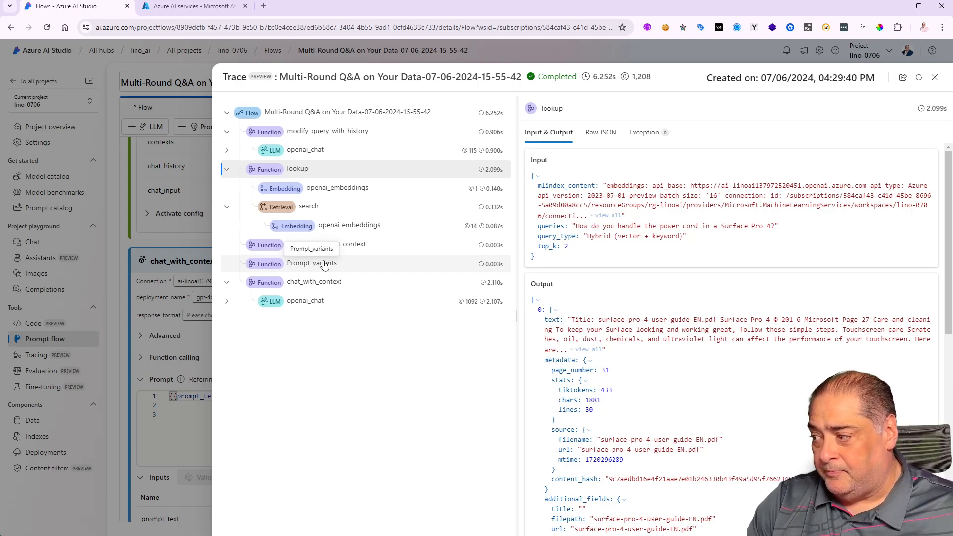
left_click(305, 304)
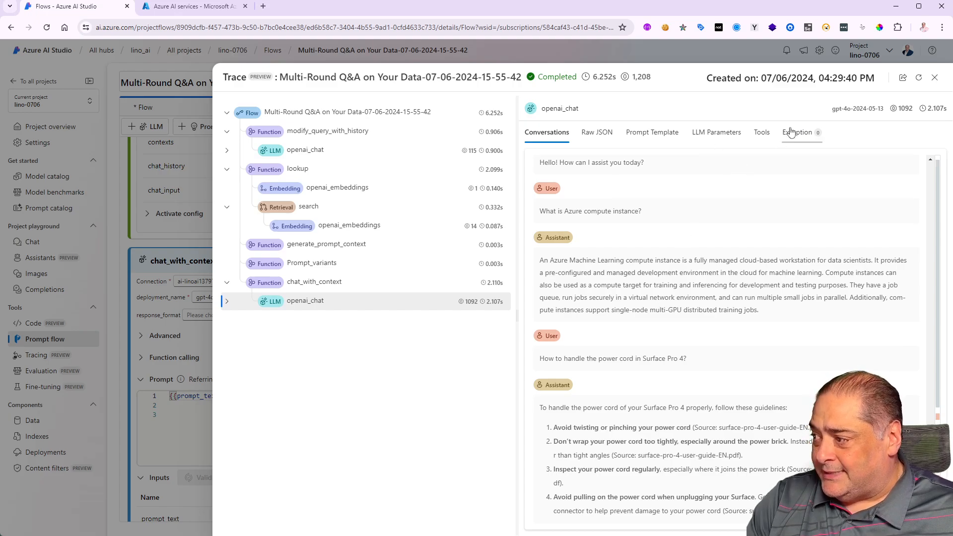
left_click(311, 150)
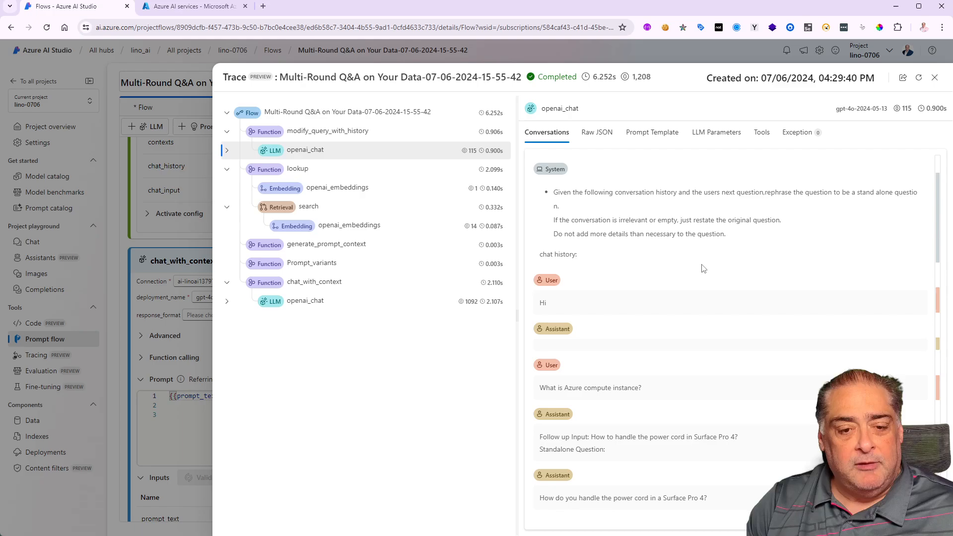
left_click(936, 78)
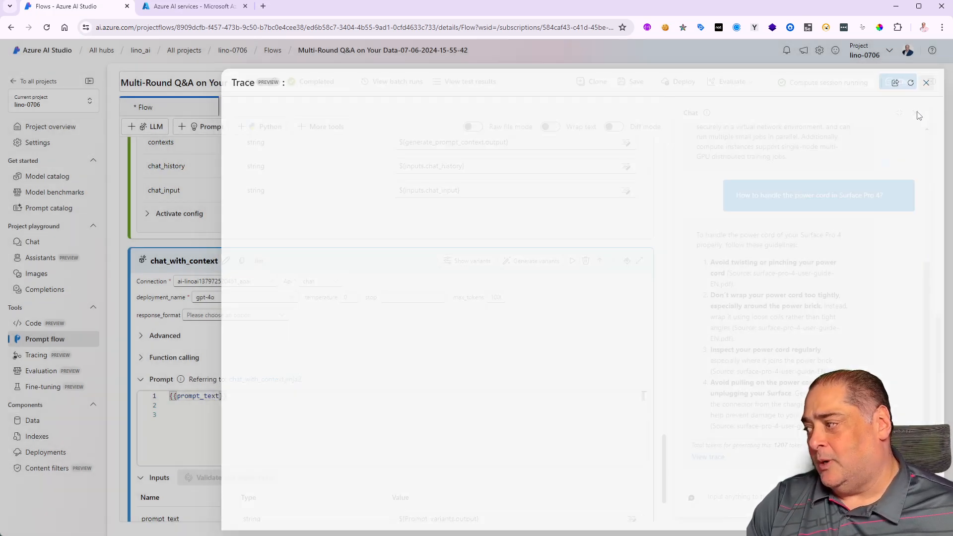